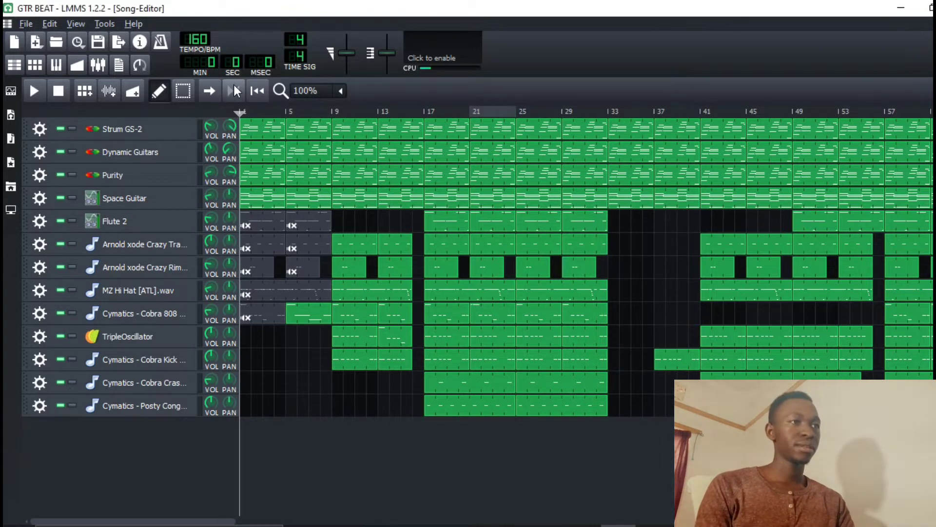
Play the song through with the system volume adjusted, then stop.
key(space)
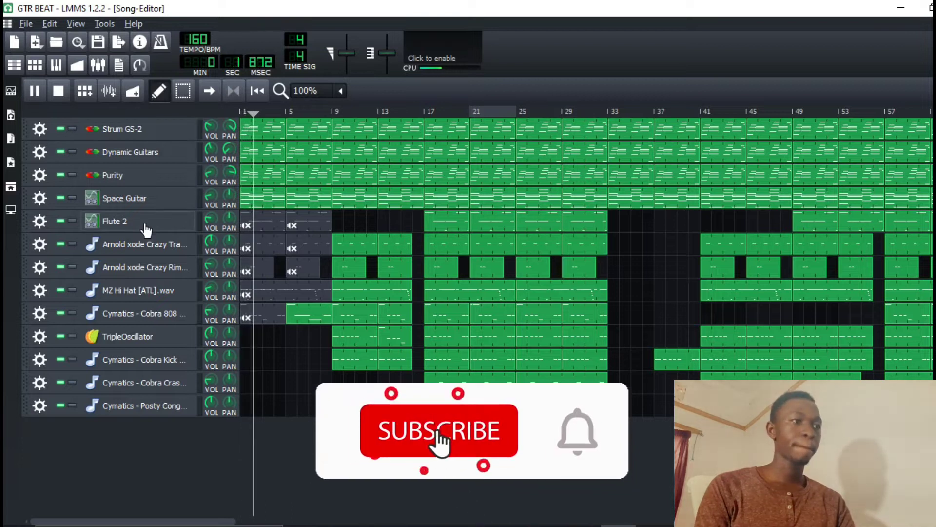
key(XF86AudioLowerVolume)
key(XF86AudioRaiseVolume)
key(XF86AudioRaiseVolume)
key(XF86AudioRaiseVolume)
key(XF86AudioRaiseVolume)
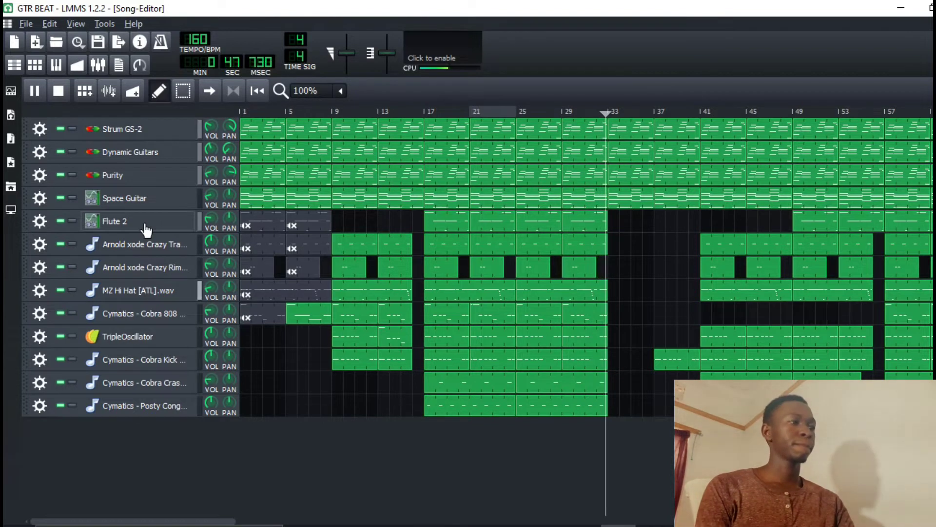
key(space)
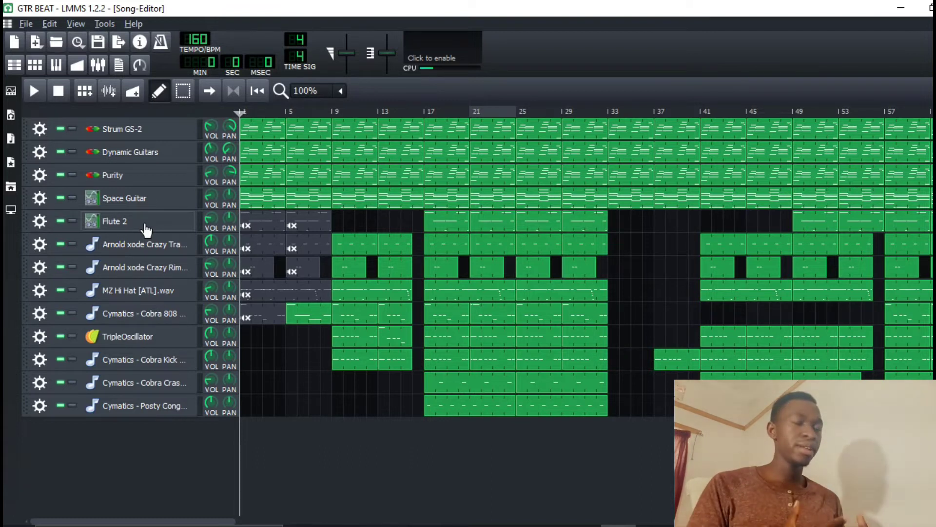
Solo the Crazy Trap SN snare track and loop playback over bars 21 to 25.
click(72, 245)
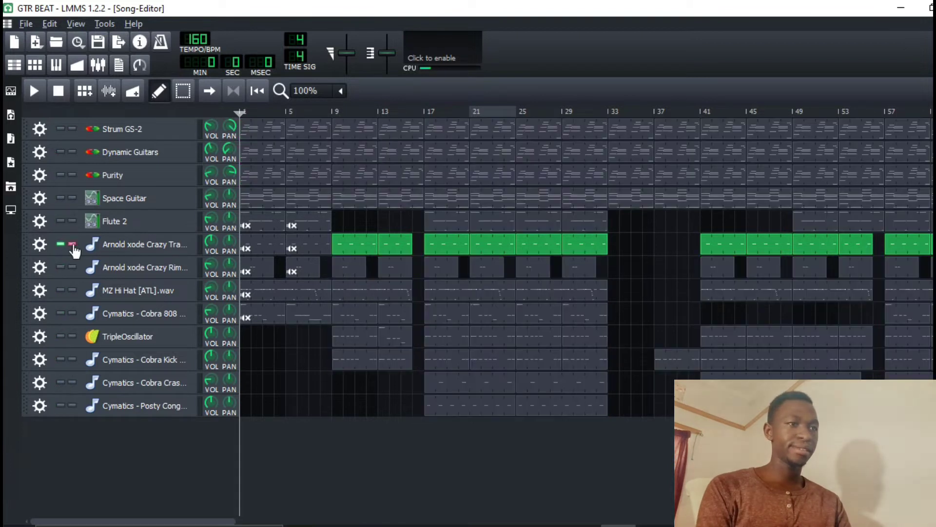
click(60, 267)
click(60, 290)
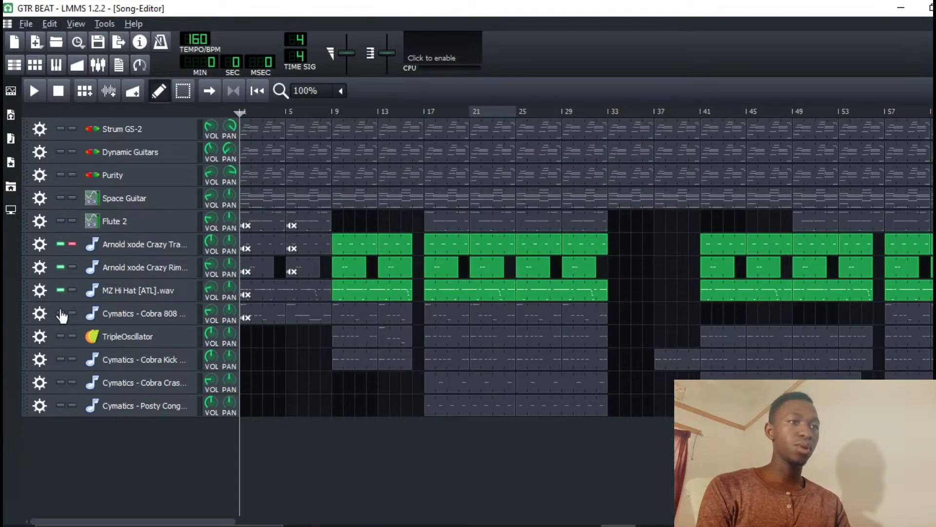
click(61, 267)
click(60, 290)
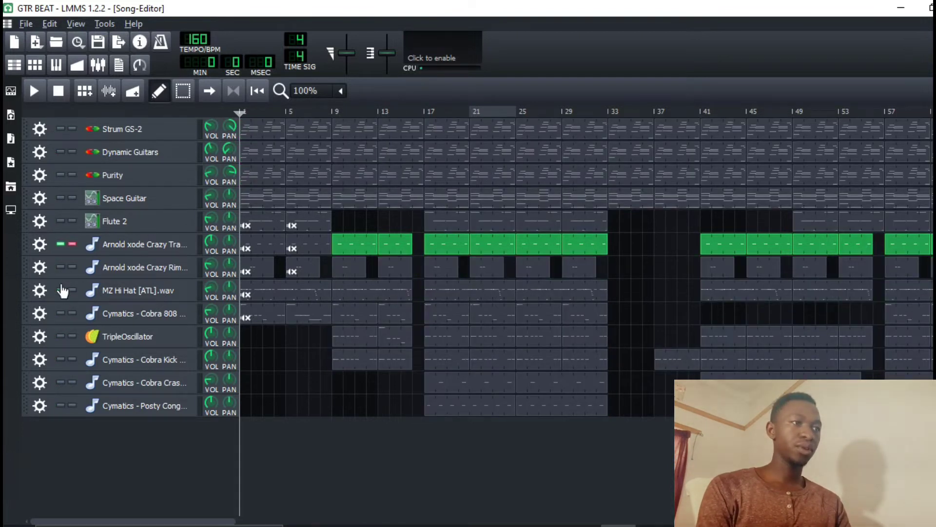
click(234, 89)
key(space)
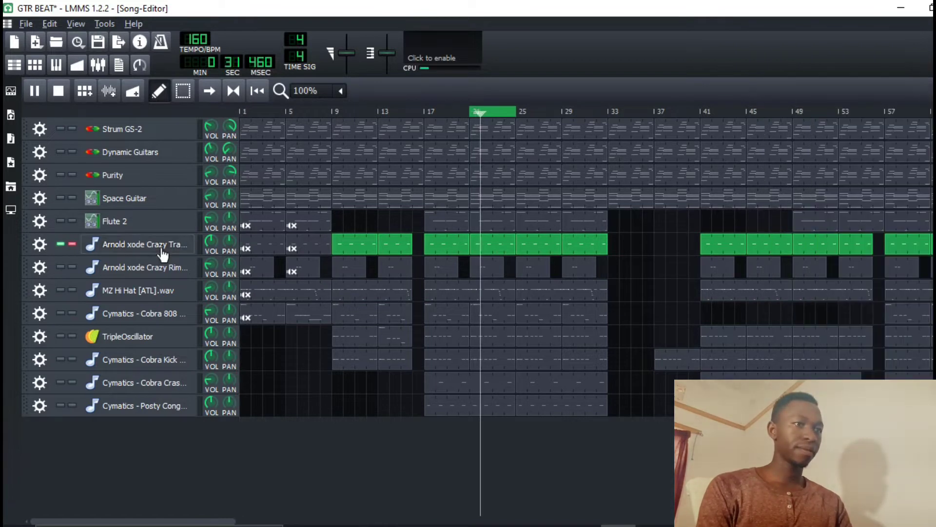
Add an Equalizer to the snare track's effects chain.
click(161, 247)
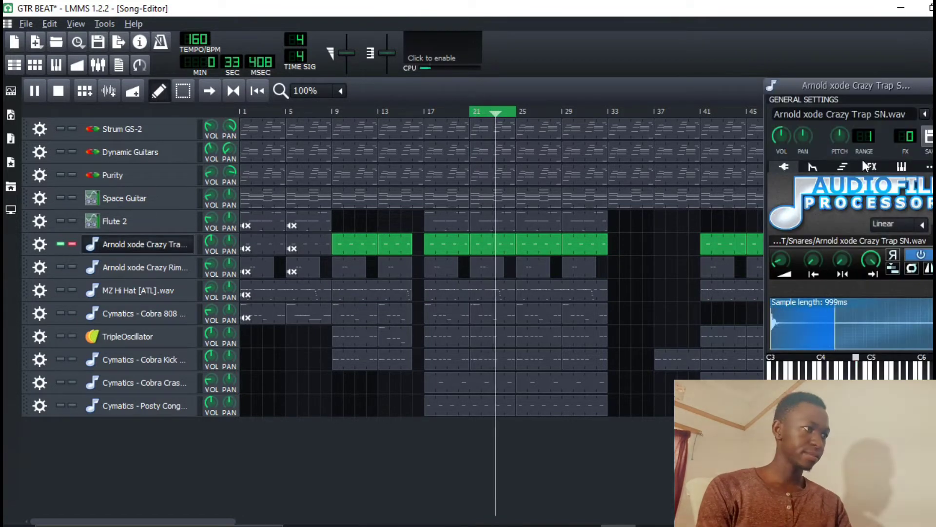
click(873, 166)
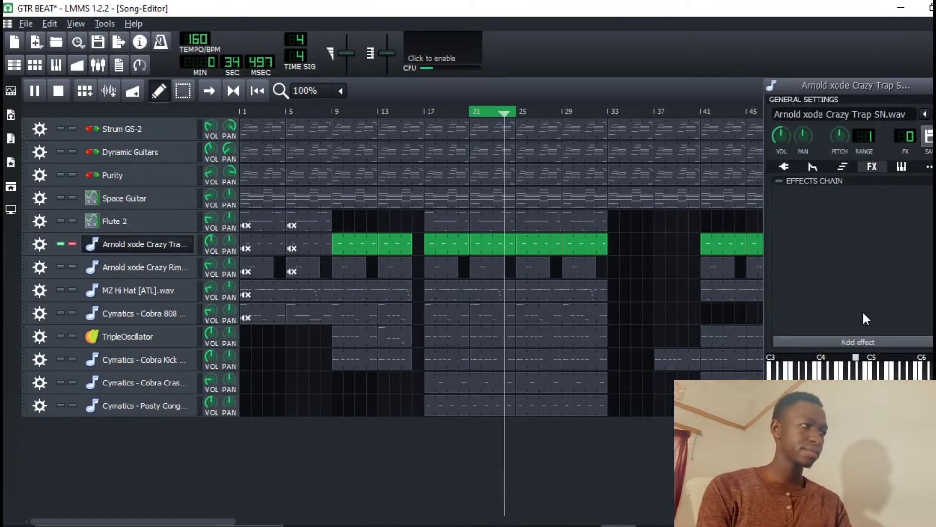
click(866, 341)
text(eq)
double_click(320, 276)
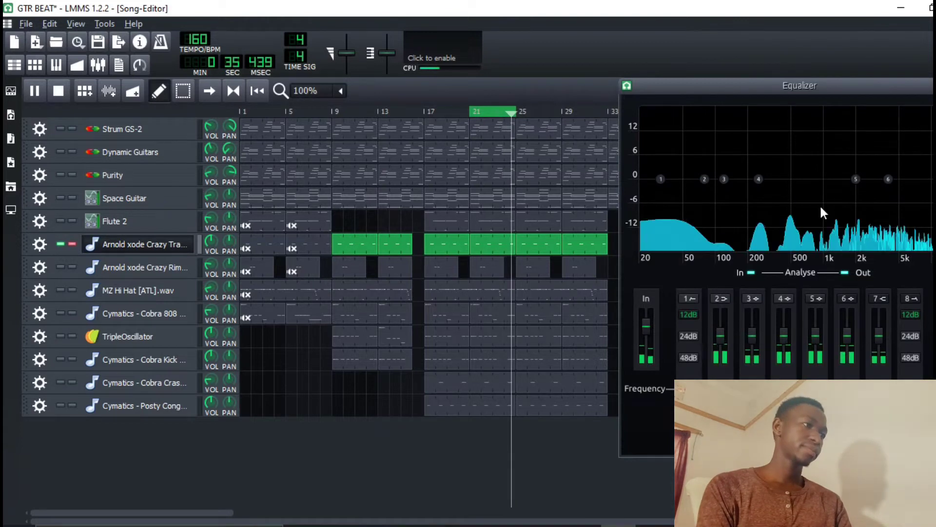
Shape the snare EQ with a low cut near 476 Hz and a widened dip near 5.1 kHz.
drag(661, 179, 785, 193)
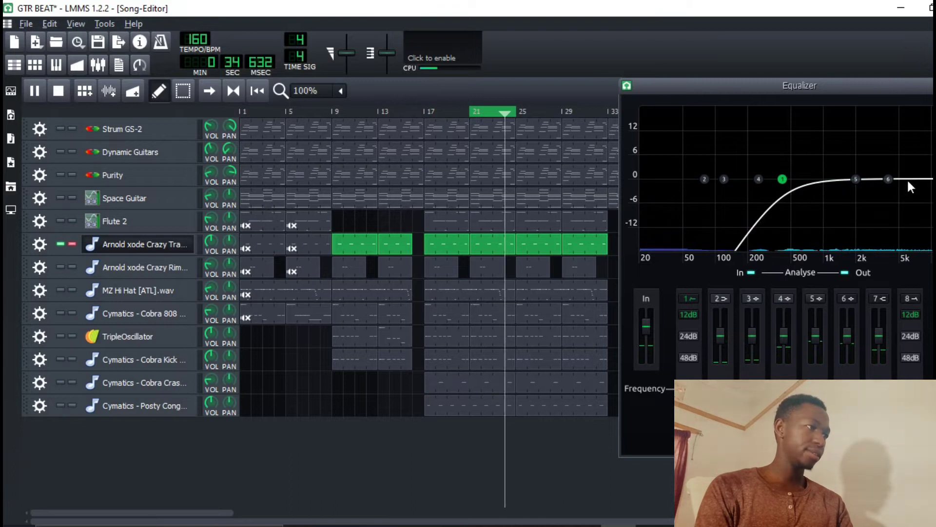
click(889, 179)
drag(888, 179, 891, 194)
drag(847, 421, 851, 388)
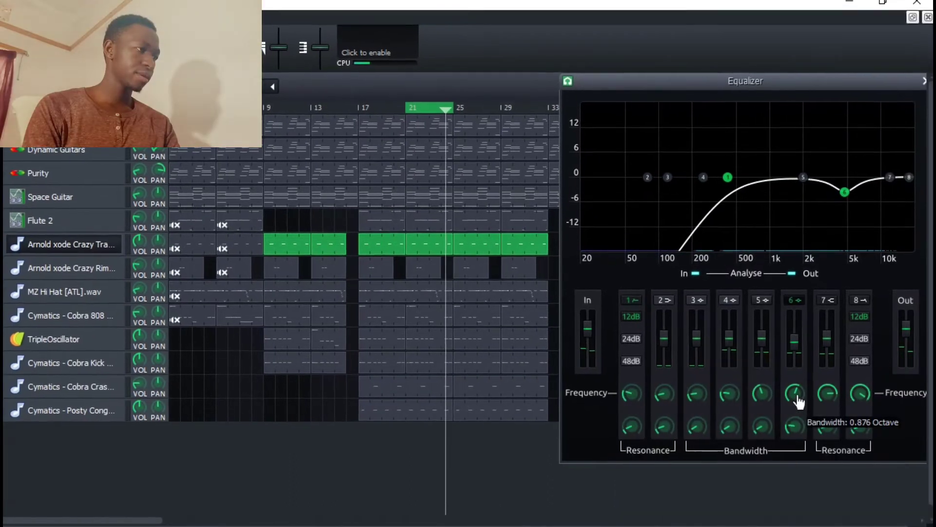
drag(795, 390, 794, 383)
drag(837, 171, 836, 163)
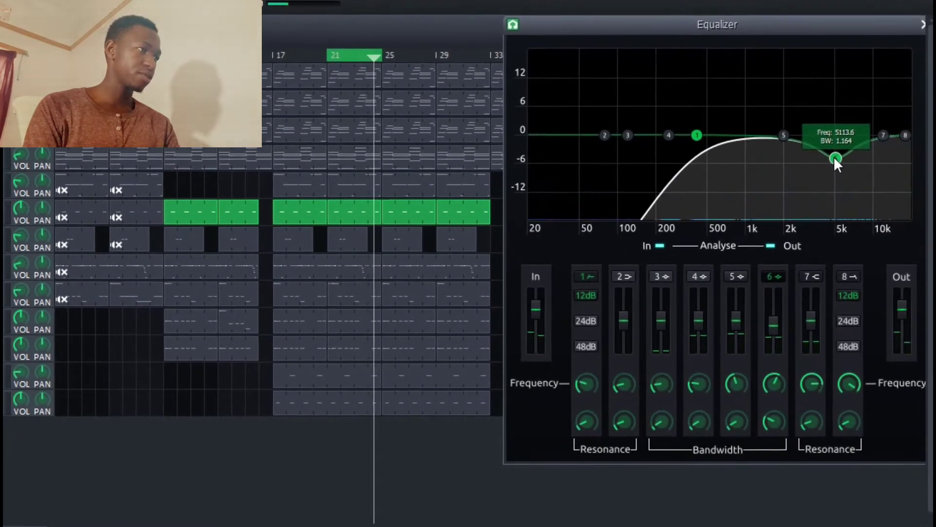
key(space)
drag(696, 127, 701, 124)
key(space)
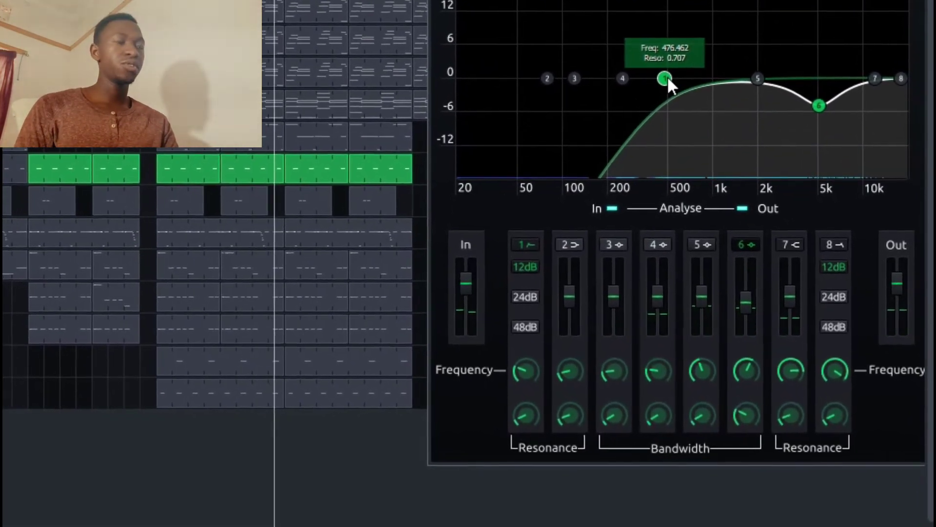
key(space)
key(space)
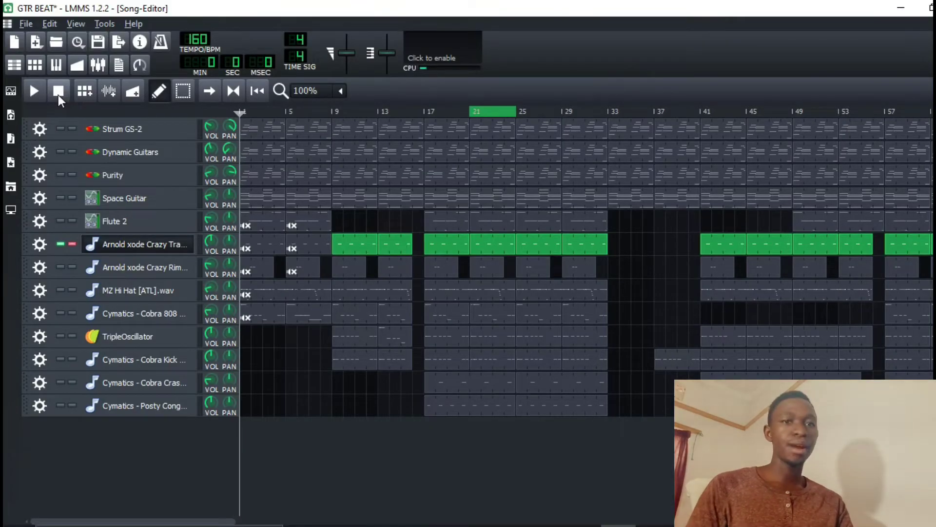
Unmute Crazy Rim Perc, start the loop, and add an Equalizer to its effects.
click(61, 268)
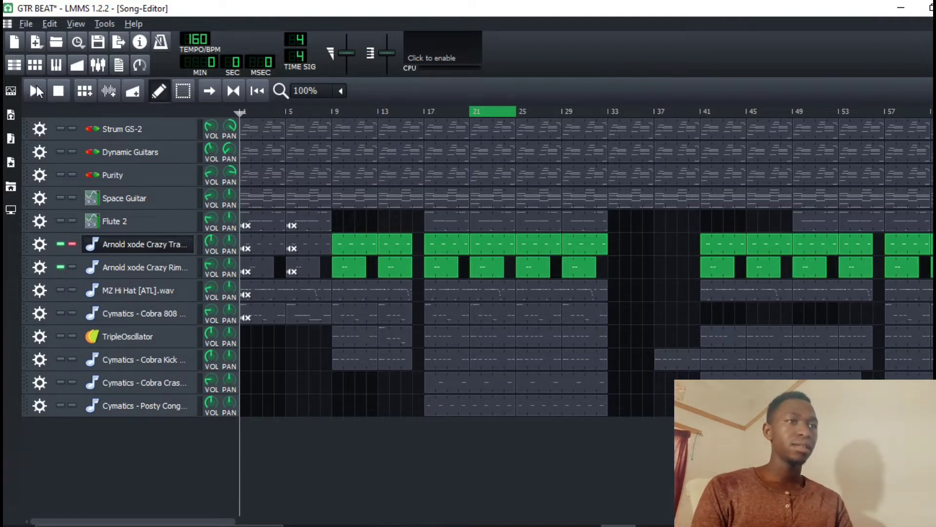
click(37, 92)
click(157, 268)
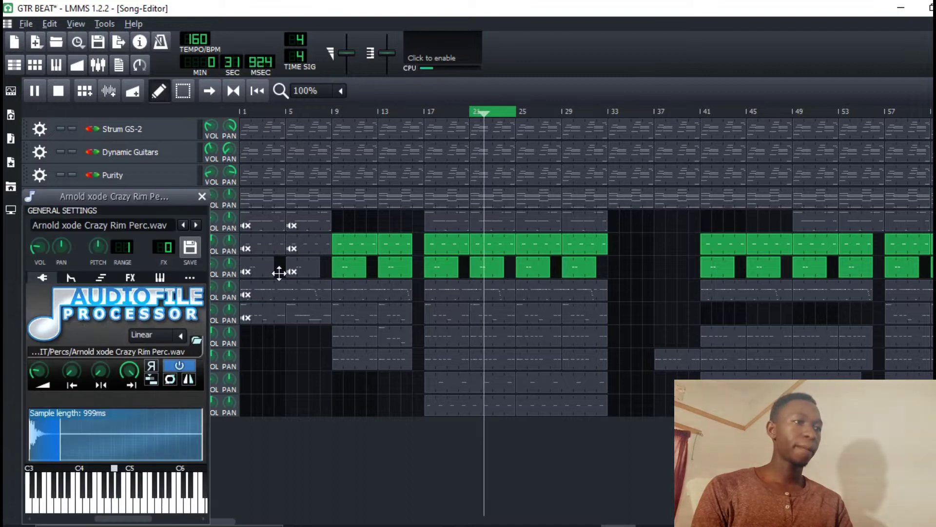
click(129, 278)
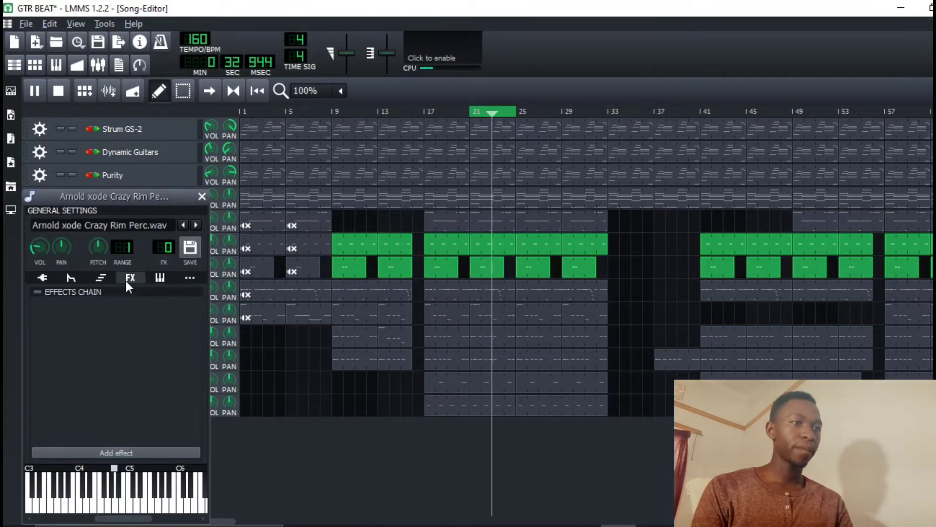
click(164, 451)
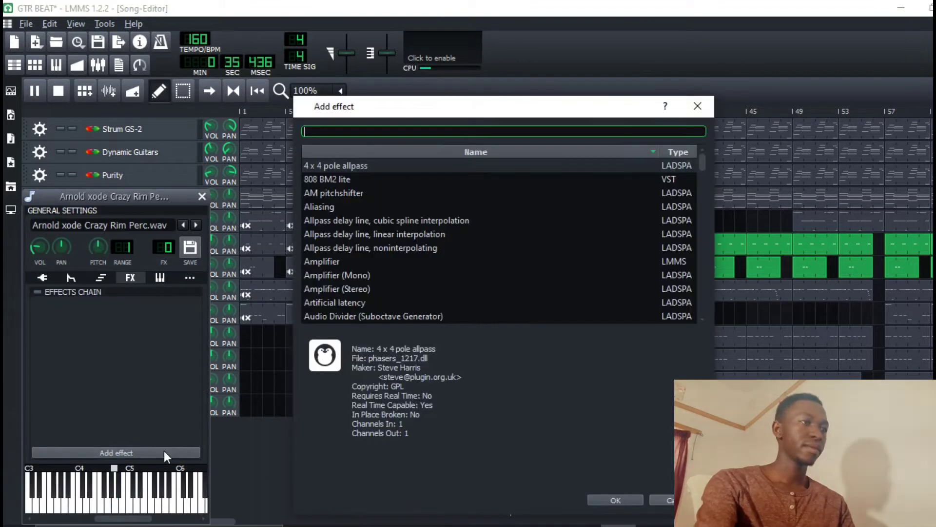
text(eq)
double_click(324, 273)
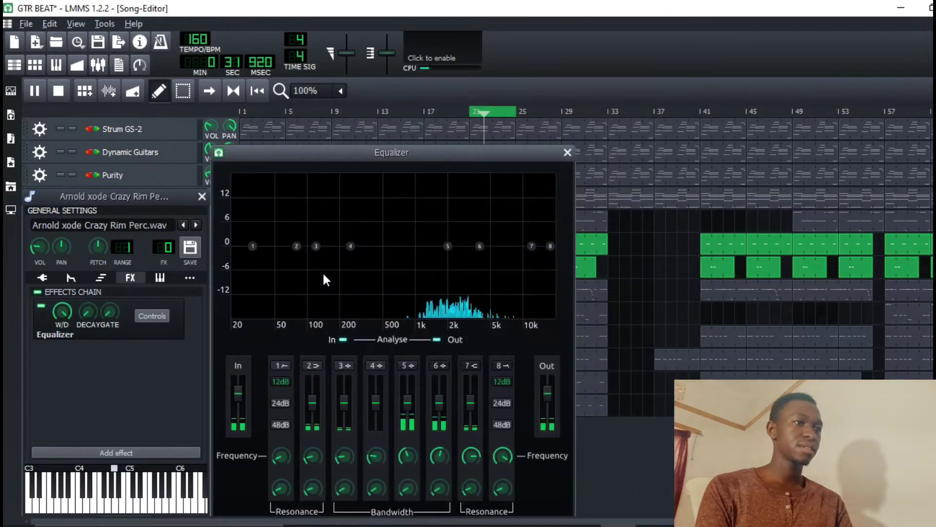
Lower the rim's low cut and carve a widened notch near 1.8 kHz.
drag(385, 280, 378, 279)
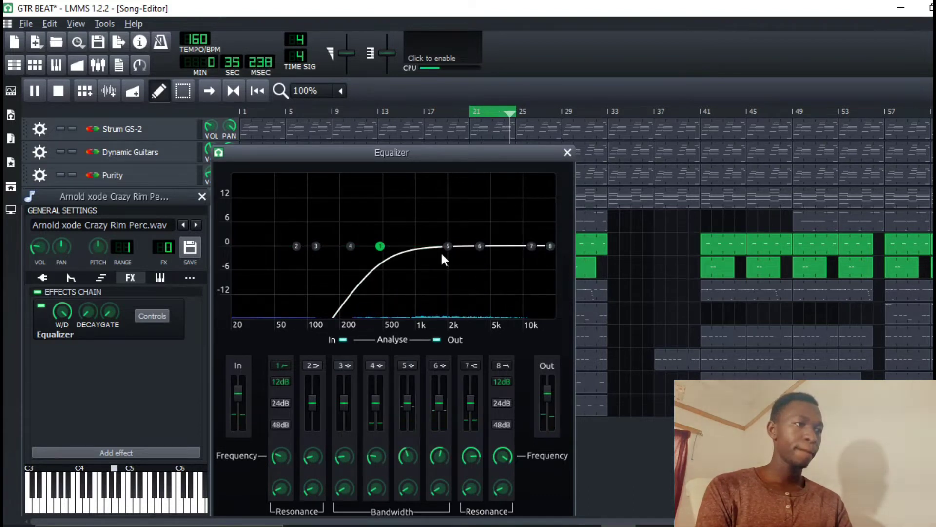
drag(447, 246, 443, 271)
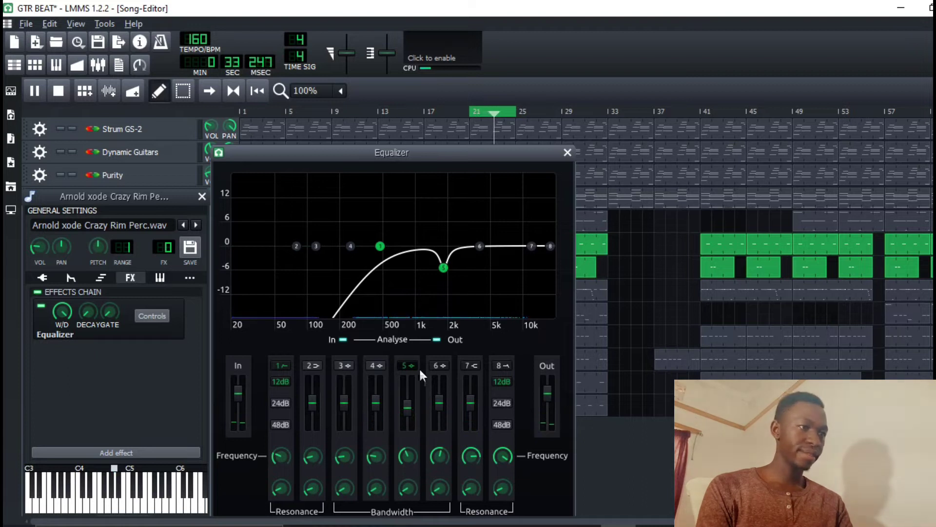
drag(404, 490, 409, 463)
mouse_move(444, 267)
mouse_down()
mouse_move(445, 281)
mouse_move(445, 272)
mouse_up()
click(567, 153)
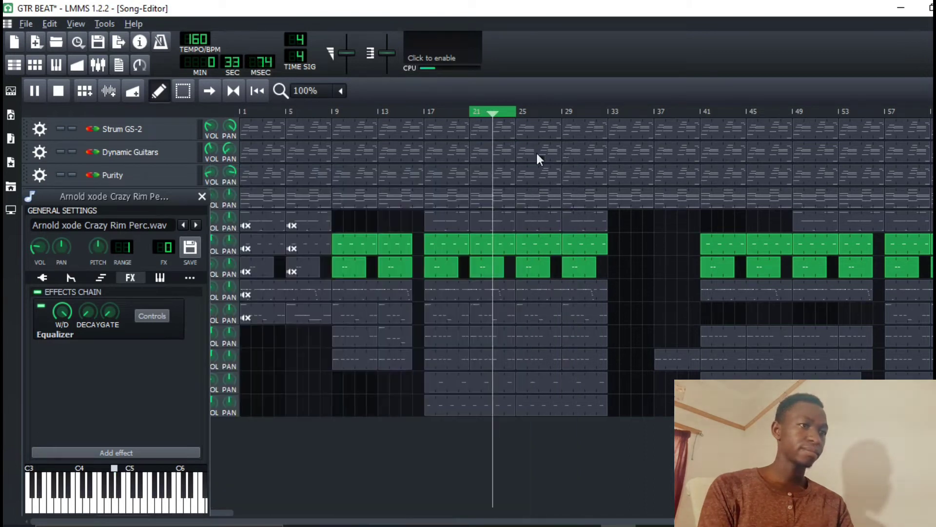
Unmute the MZ Hi Hat track and bring up its existing Equalizer.
click(202, 196)
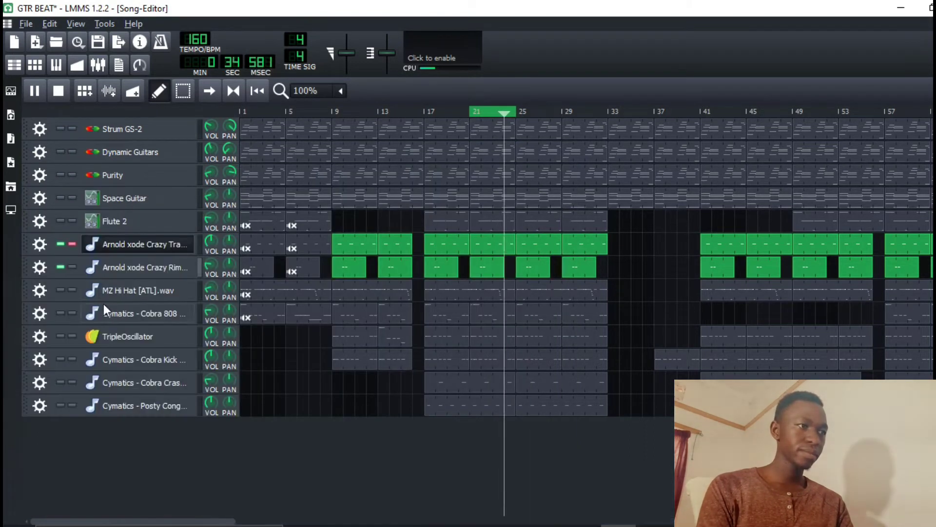
click(65, 290)
click(179, 291)
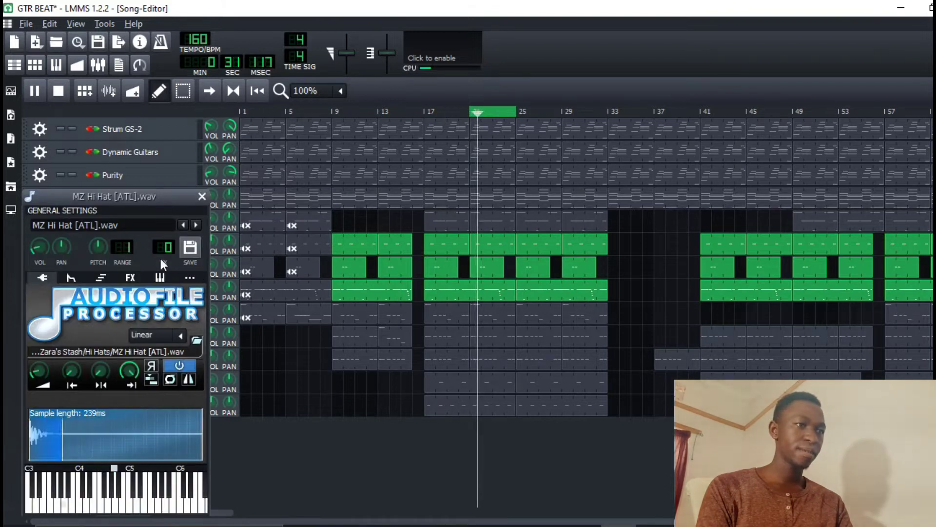
click(152, 359)
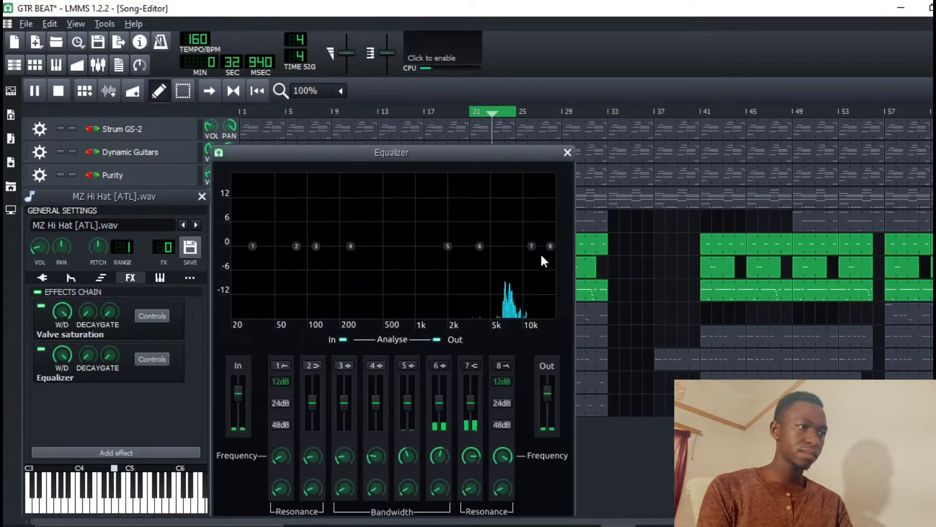
Notch the hi hat EQ near 3.4 kHz and 7.4 kHz, then stop playback.
mouse_move(531, 244)
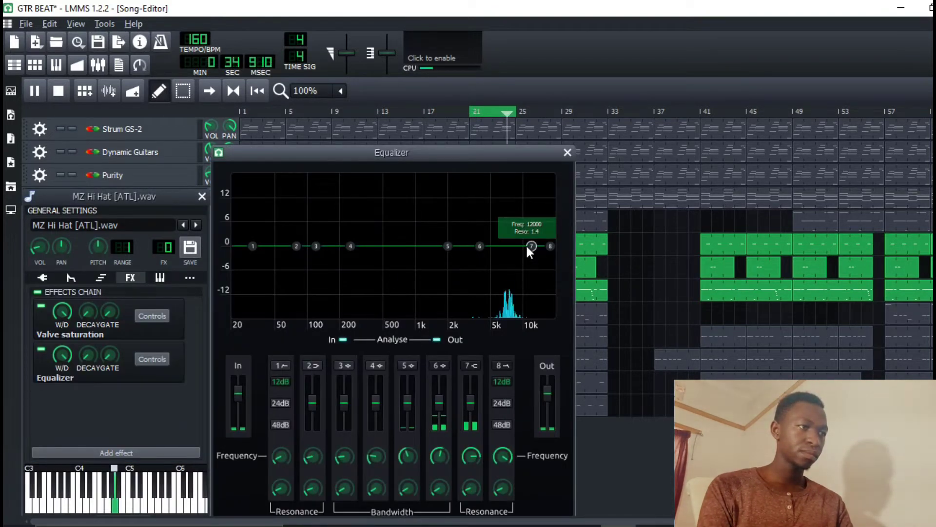
click(532, 247)
drag(480, 246, 509, 283)
drag(447, 247, 511, 292)
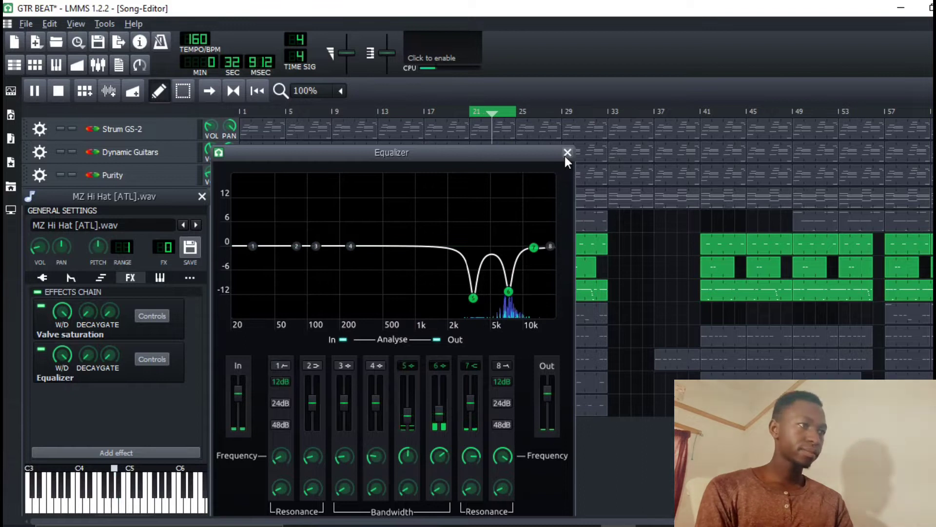
click(58, 91)
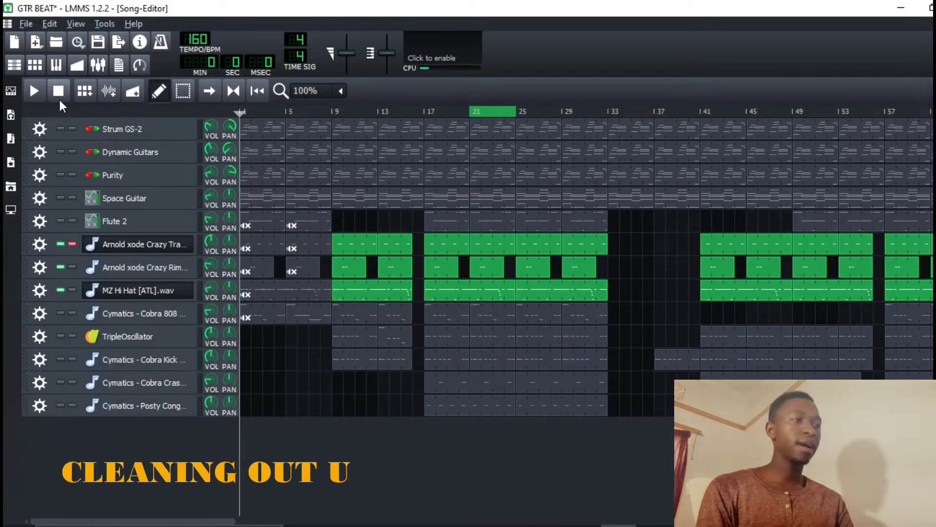
Unmute the Posty Congratulate Ride track and pan it about 66% left.
click(61, 406)
key(space)
click(155, 411)
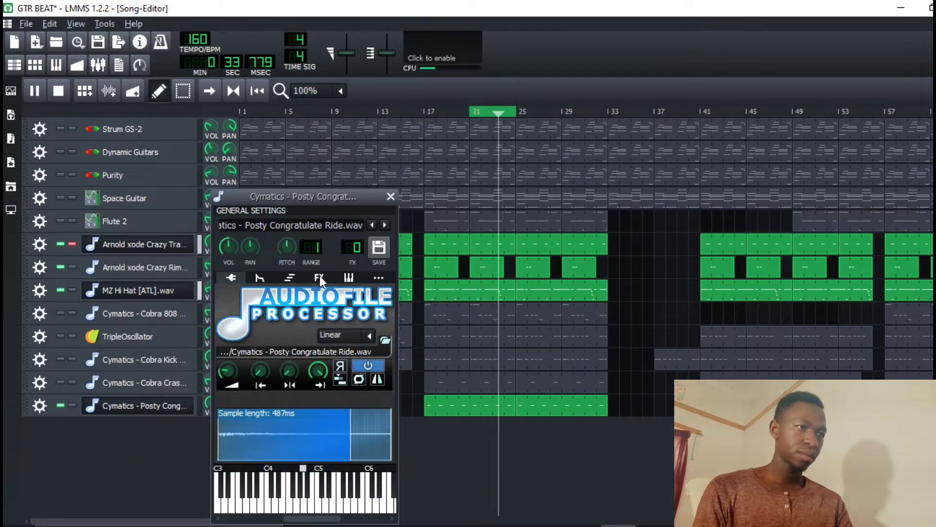
click(391, 196)
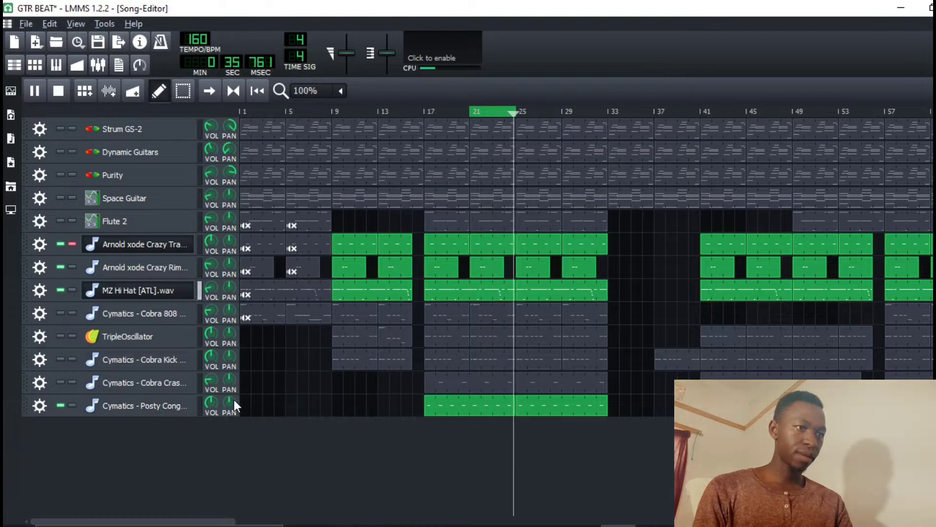
drag(233, 405, 207, 507)
Unmute the Cobra Crash track, pan it 100% right, and stop playback.
click(53, 405)
click(61, 381)
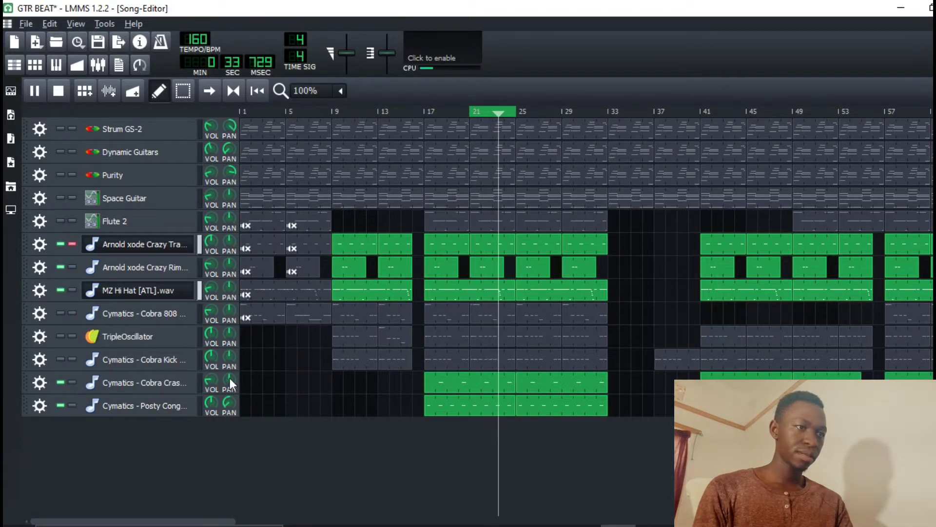
drag(229, 379, 229, 251)
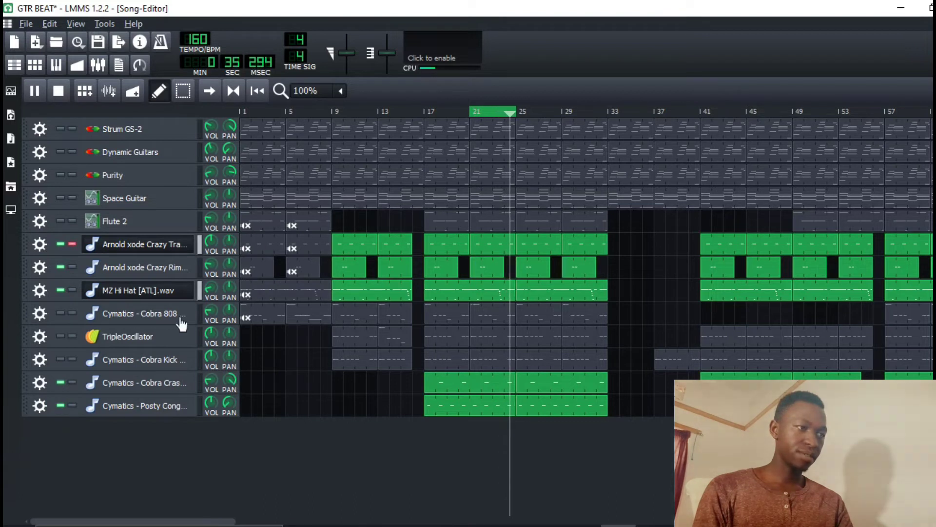
click(58, 91)
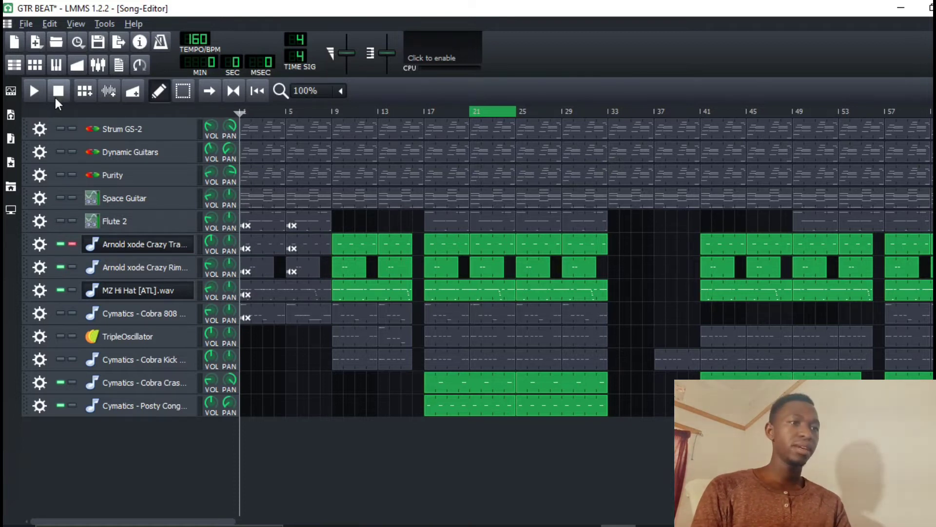
Unmute Cobra Kick 10 and add an Equalizer to its effects chain.
click(60, 359)
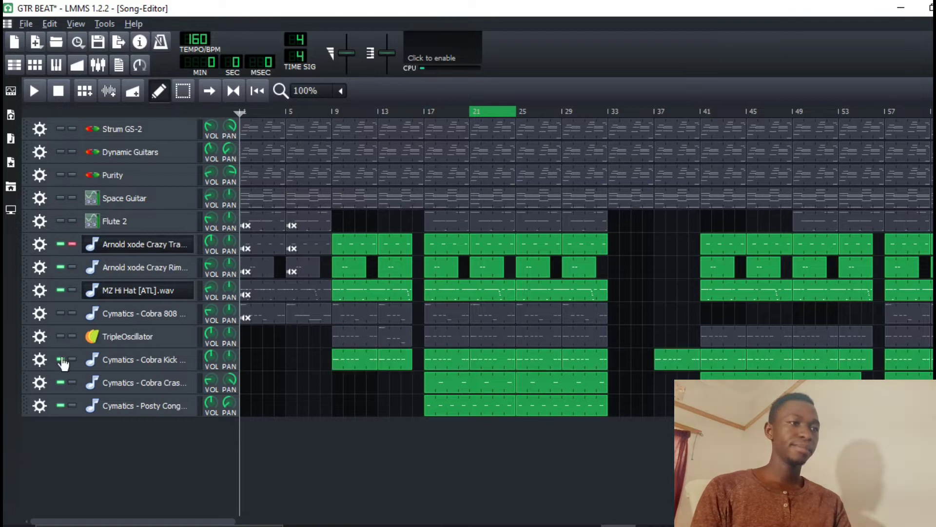
key(space)
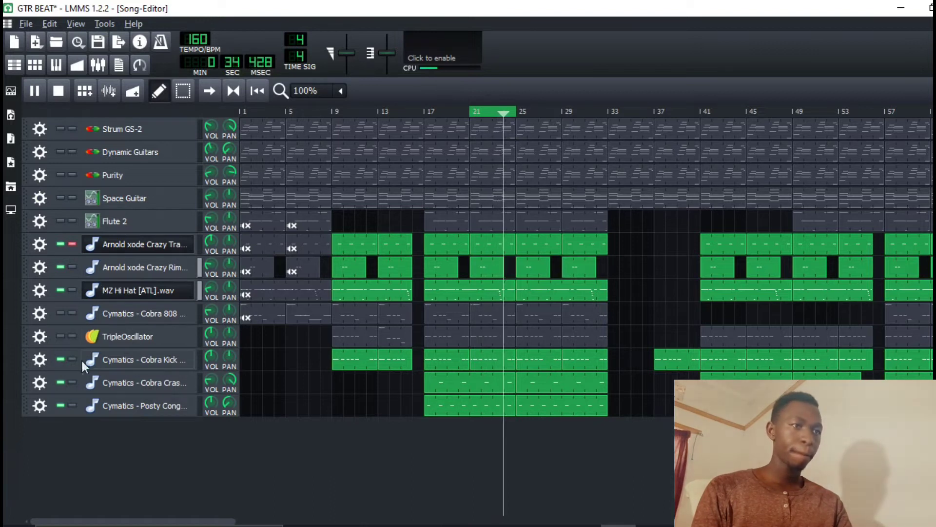
click(122, 360)
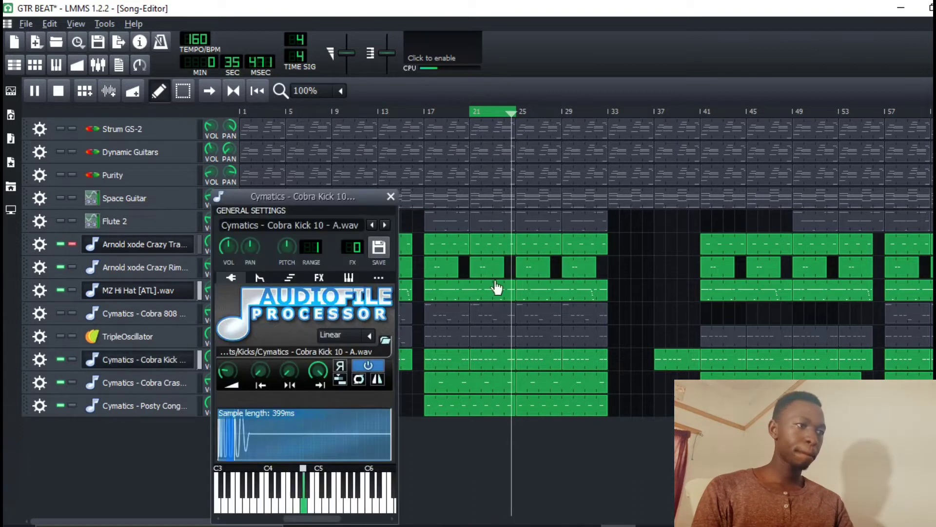
click(319, 278)
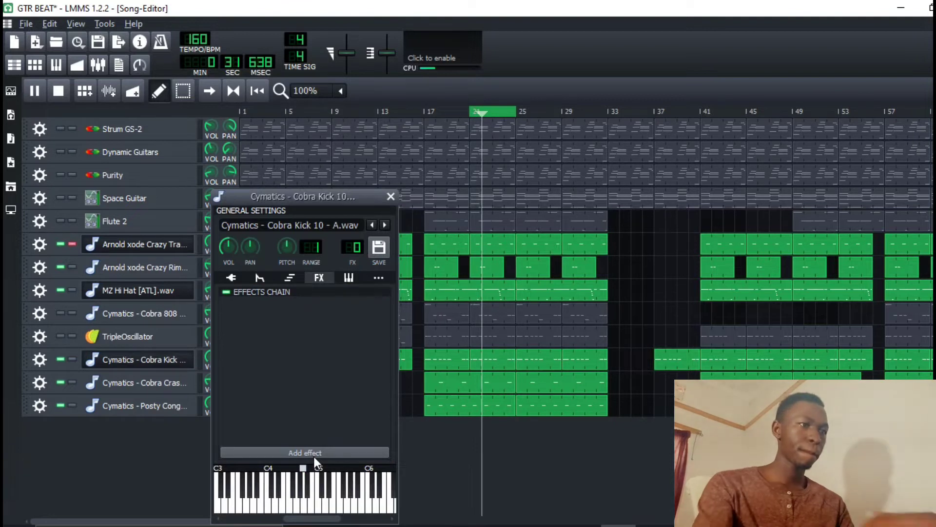
click(314, 453)
text(eq)
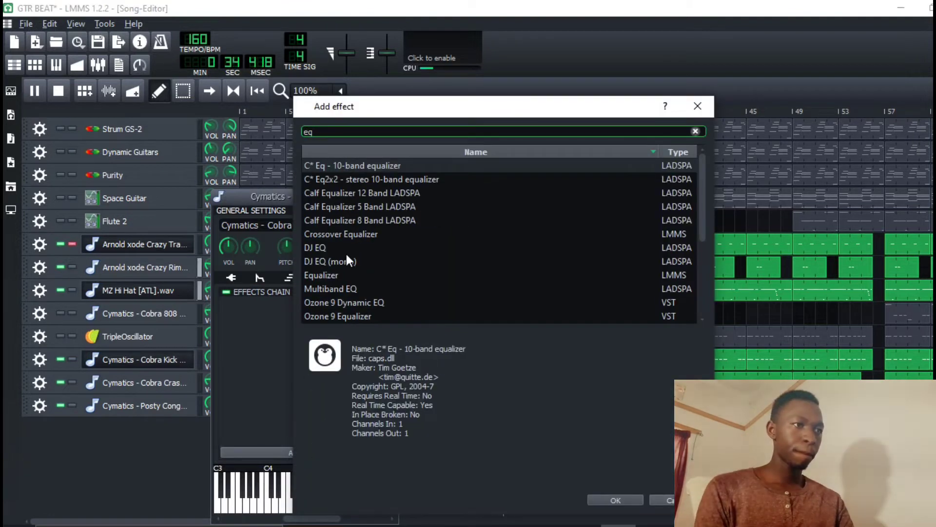
double_click(335, 275)
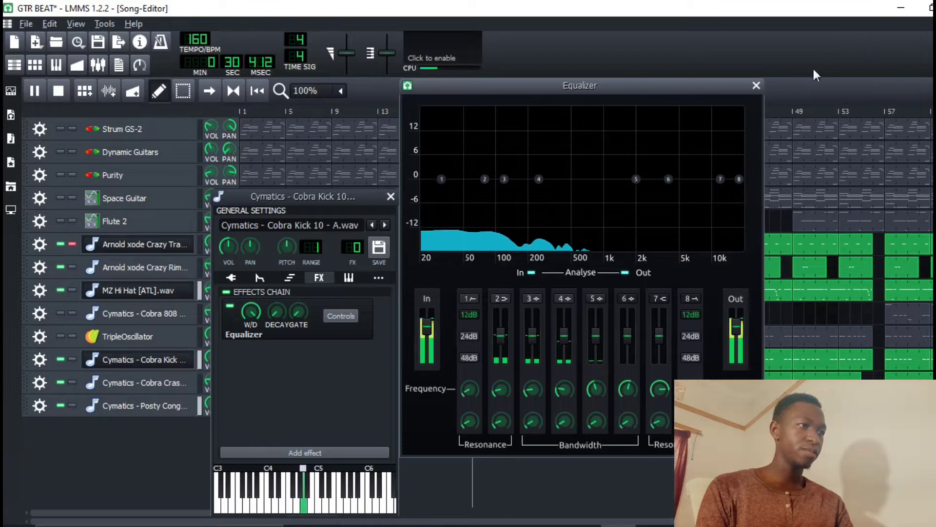
Close the kick's windows, unmute the Cobra 808 track, and restart playback.
click(756, 86)
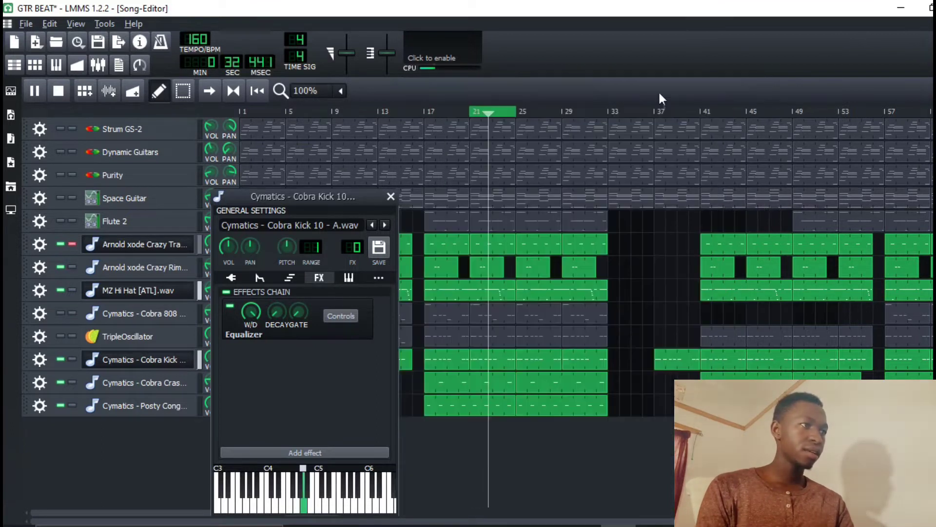
click(391, 196)
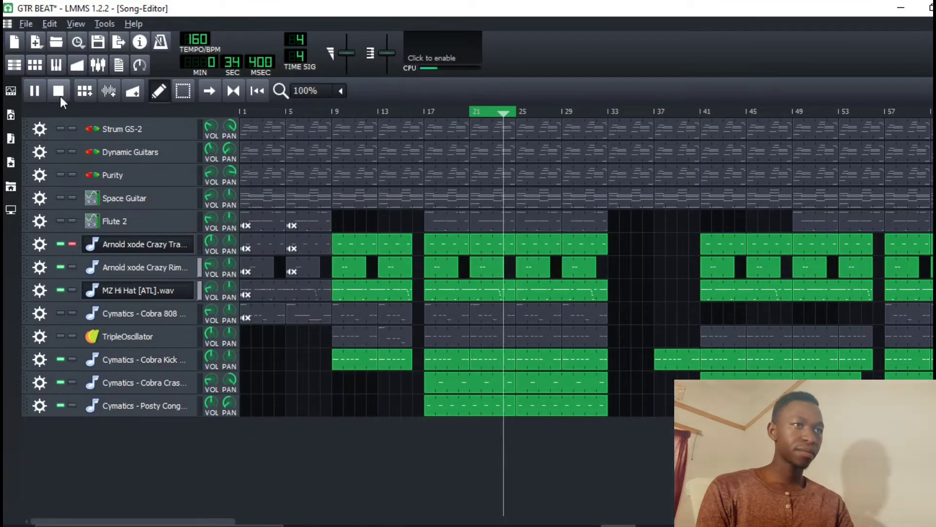
click(58, 92)
click(60, 313)
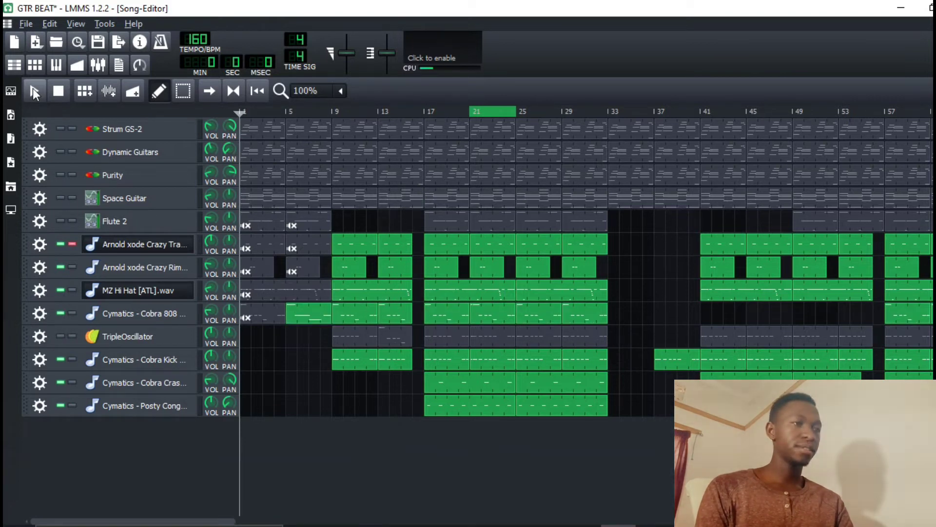
click(34, 93)
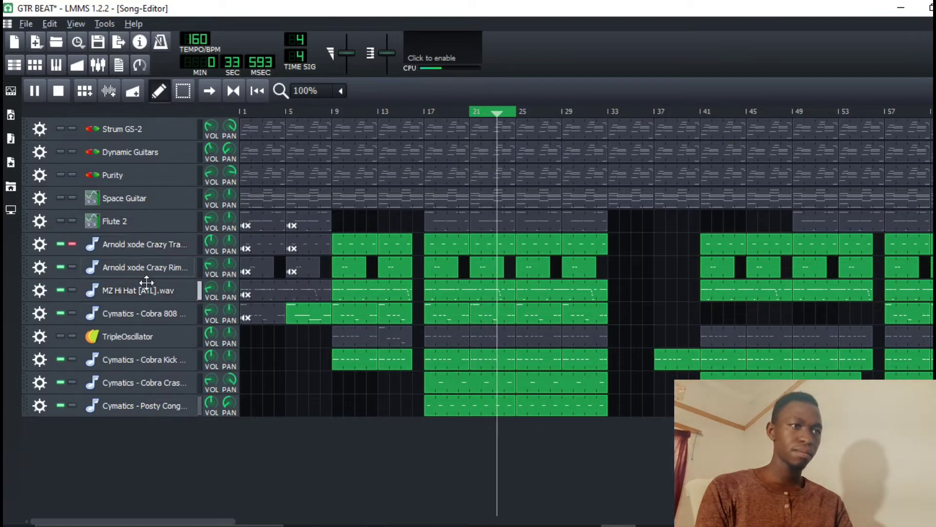
Add TDR Nova to the Cobra 808 1 - C track's effects, found by searching 'nov'.
click(152, 314)
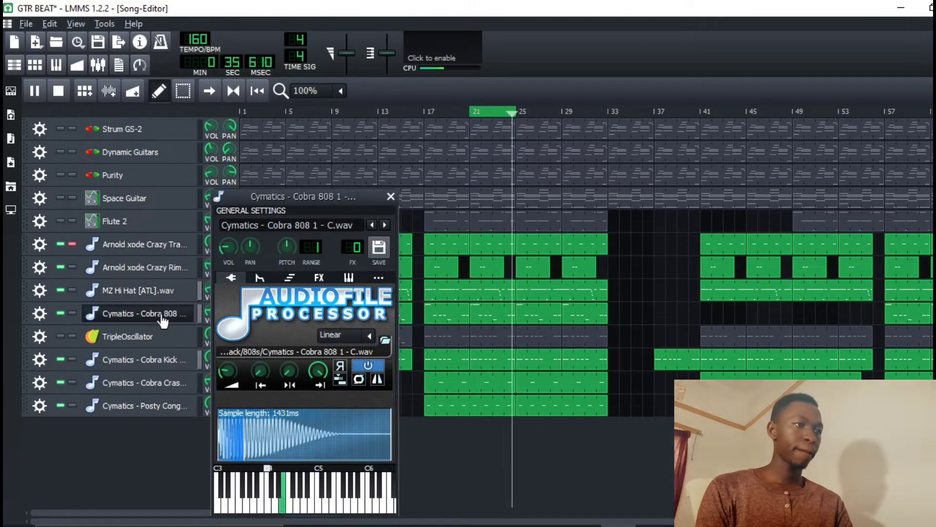
click(320, 277)
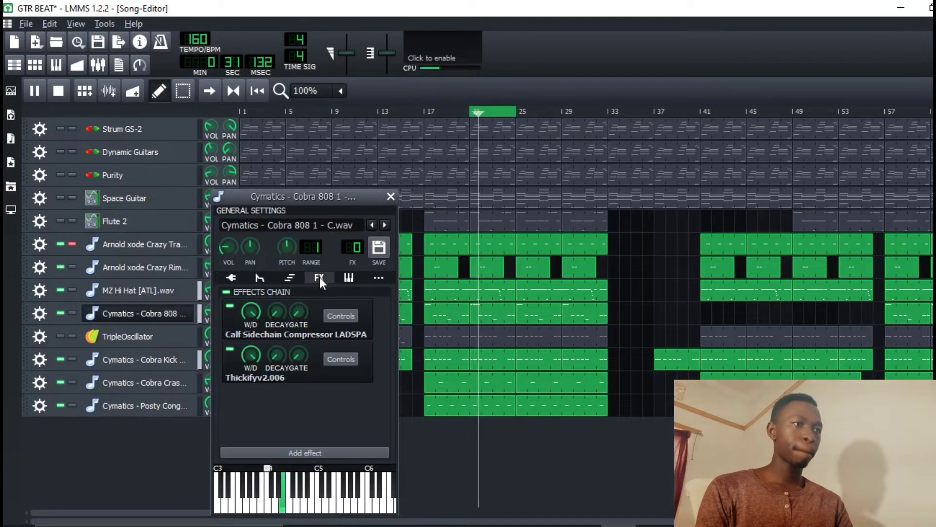
click(286, 456)
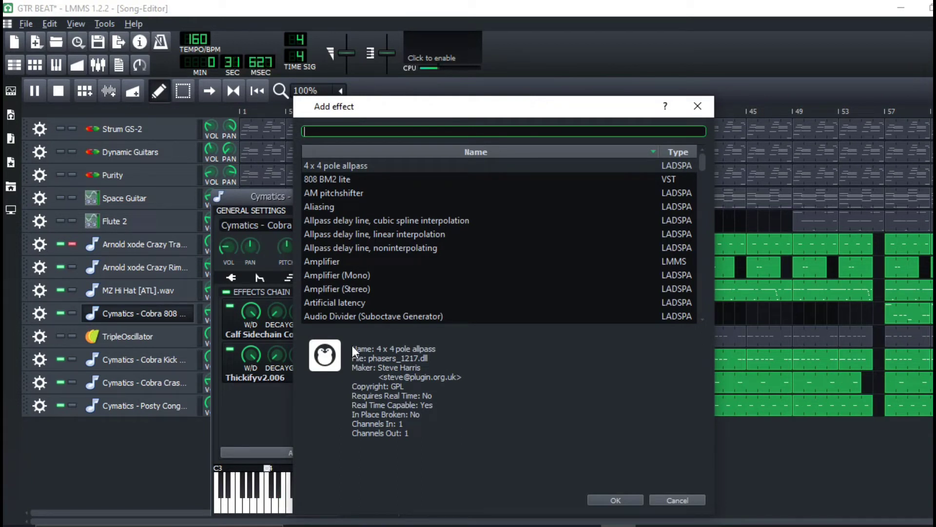
text(nov)
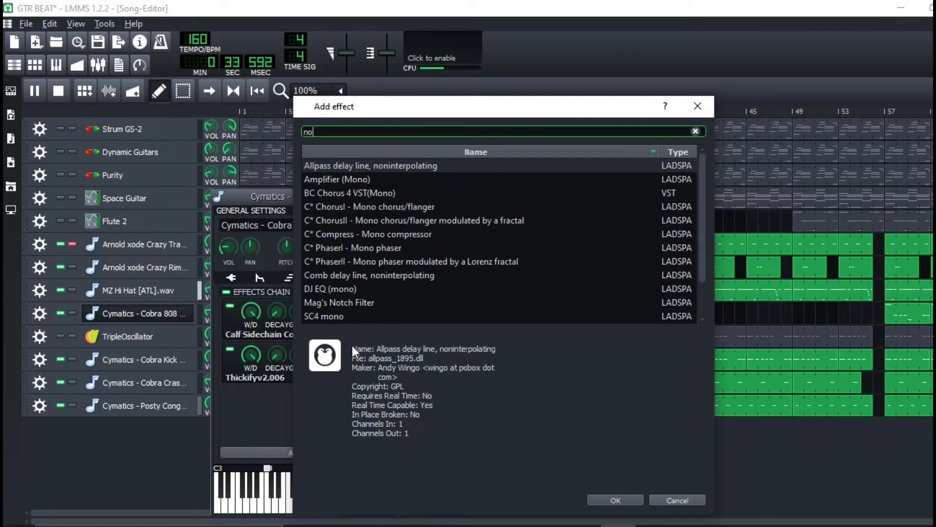
double_click(329, 166)
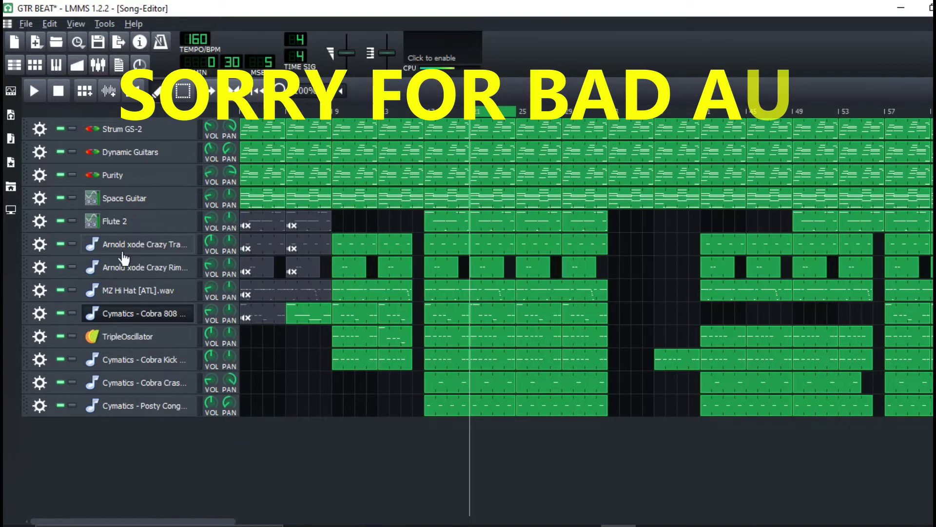
Solo the 808 with the kick audible, play, and bring the Nova window forward.
click(73, 314)
click(61, 360)
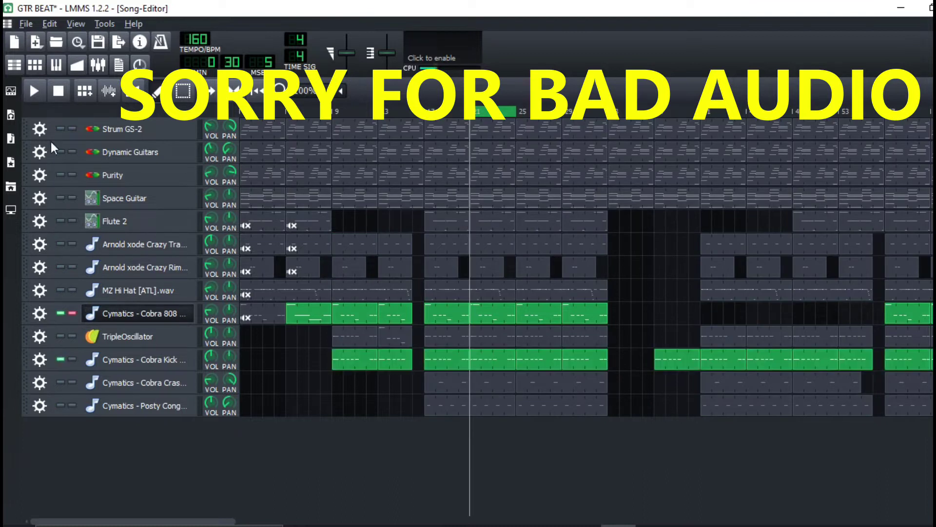
click(36, 93)
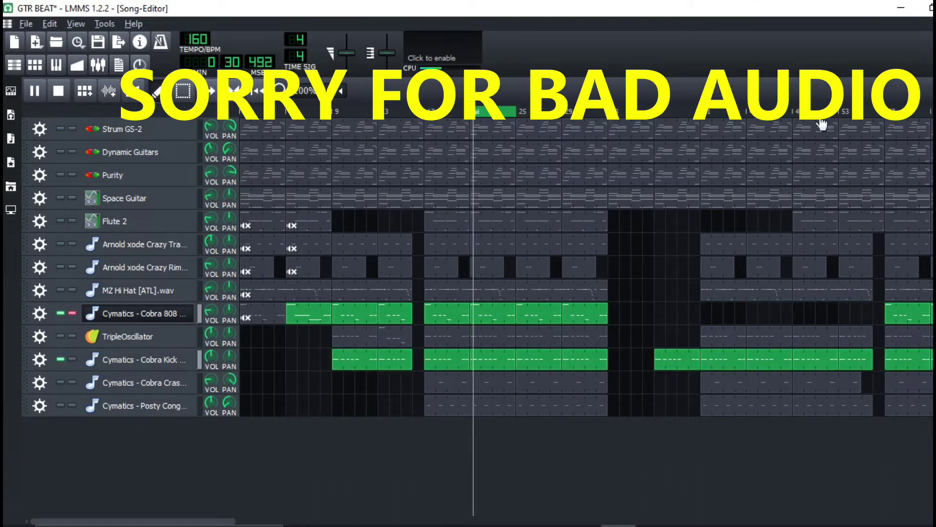
click(922, 24)
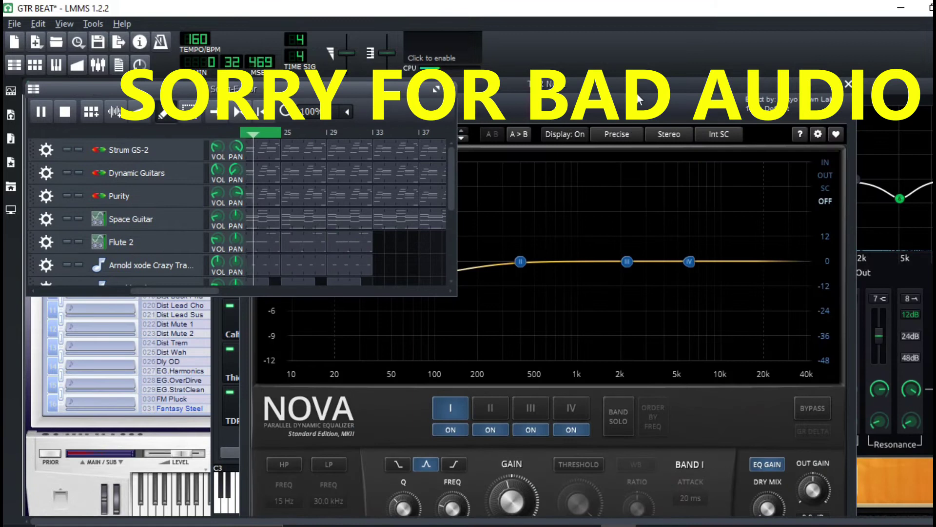
drag(639, 95, 615, 66)
Make Nova band I a dynamic 60 Hz, -1.9 dB cut with threshold near -16 dB.
drag(387, 253, 386, 253)
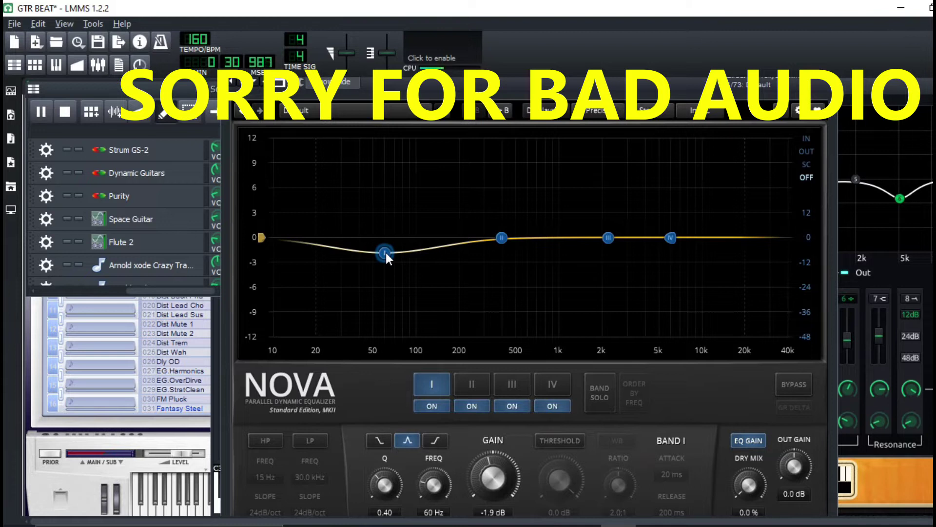
click(568, 436)
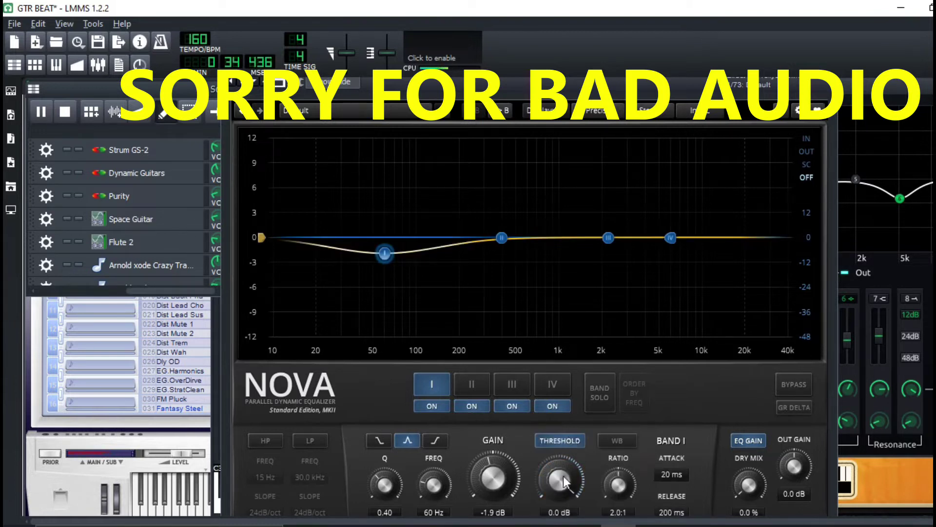
drag(572, 466, 575, 512)
mouse_move(565, 475)
mouse_down()
mouse_move(569, 503)
mouse_move(570, 444)
mouse_move(569, 473)
mouse_up()
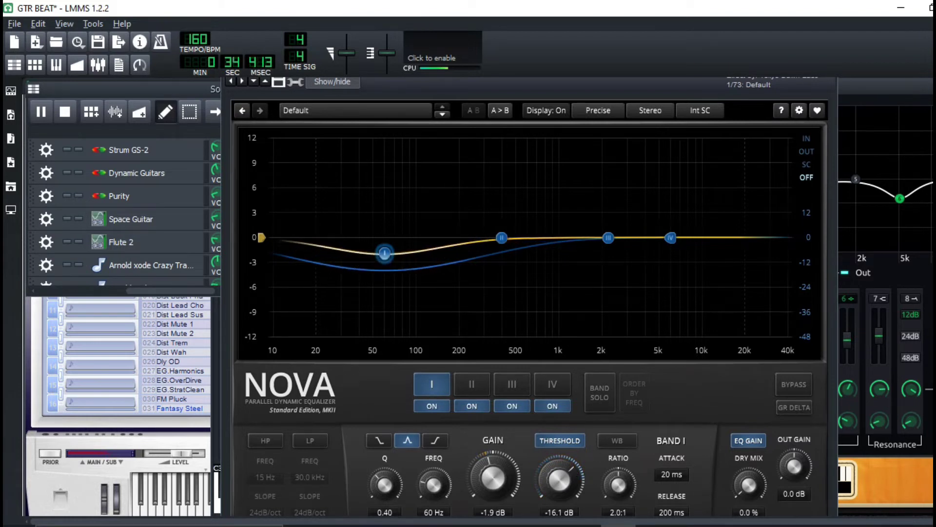
click(867, 142)
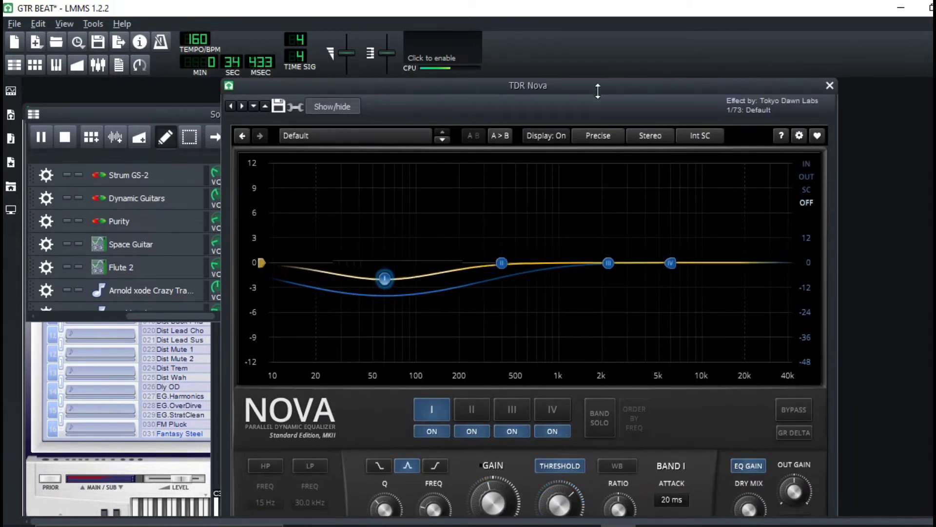
Rearrange the Nova, Song-Editor and instrument windows to reach the 808's effects chain.
drag(598, 97, 695, 139)
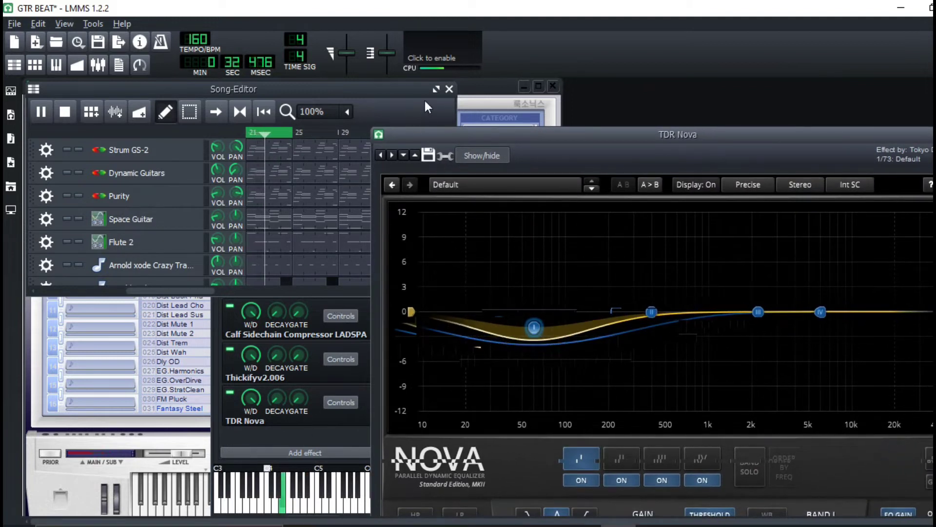
click(405, 91)
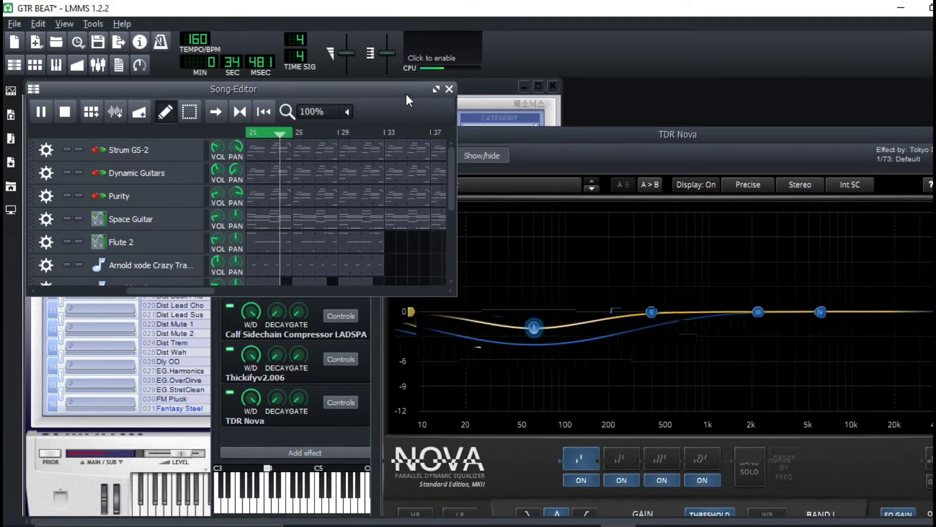
click(730, 139)
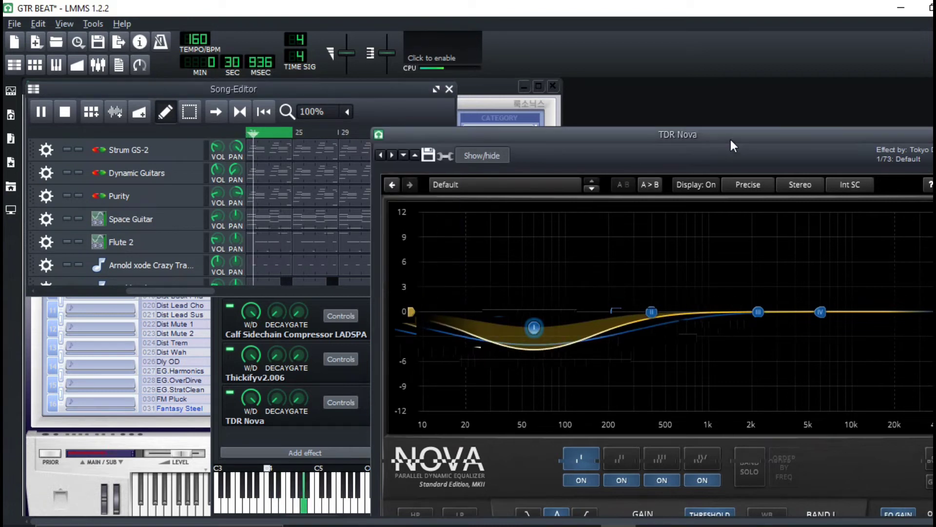
click(398, 92)
drag(449, 171, 441, 252)
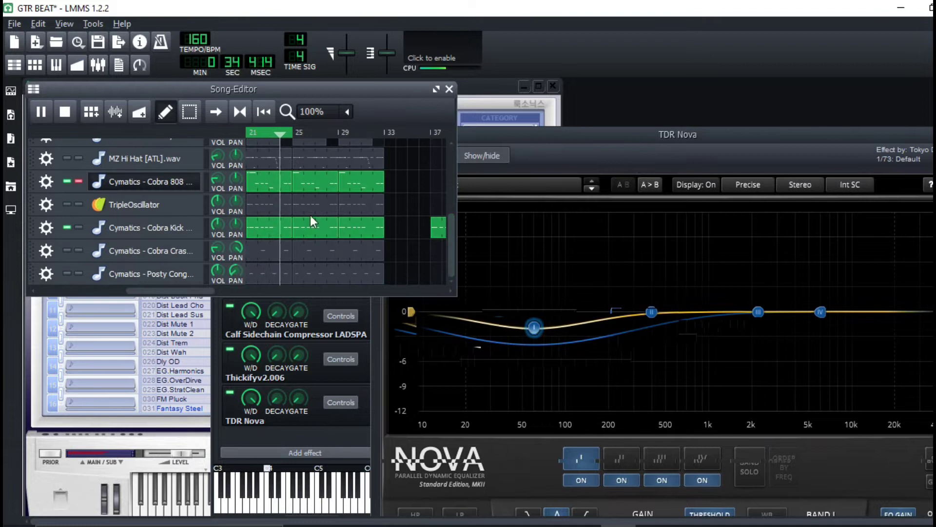
click(178, 233)
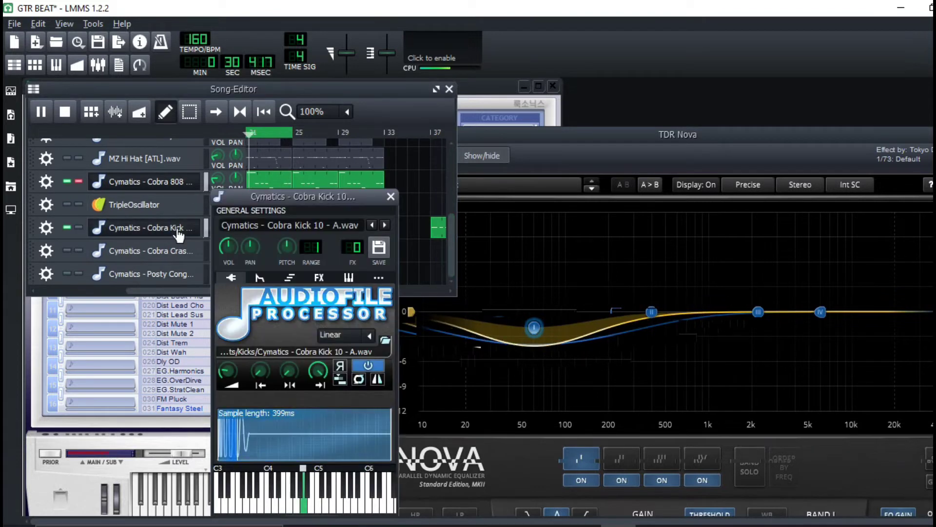
click(391, 197)
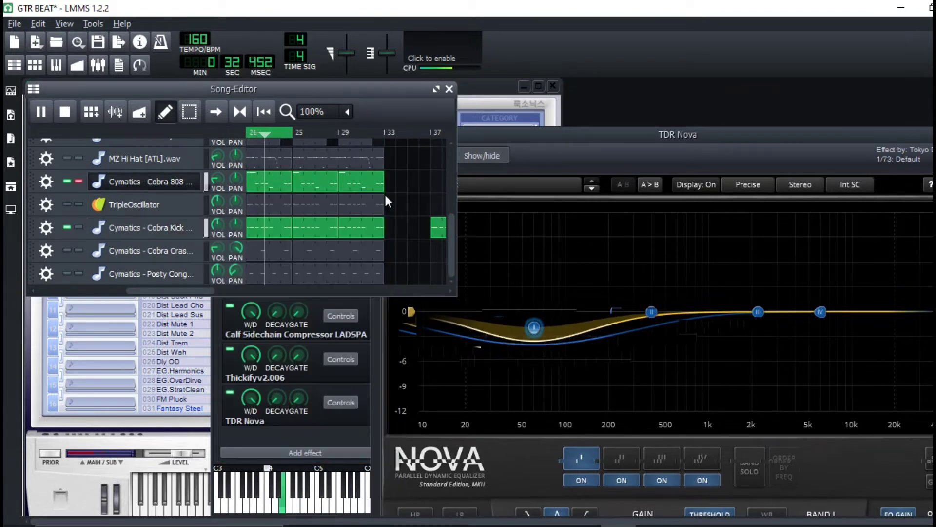
Bypass and re-enable TDR Nova to compare, then maximize the Song-Editor and replay.
click(303, 431)
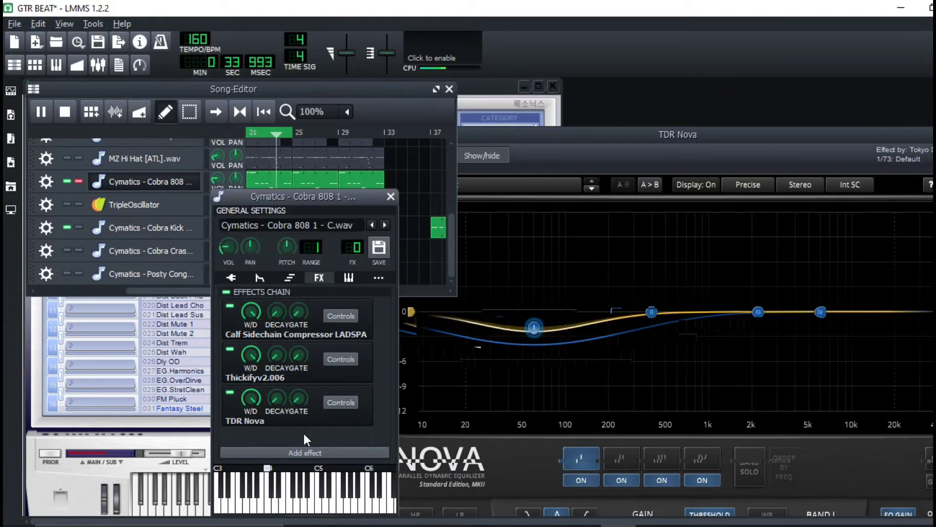
click(229, 391)
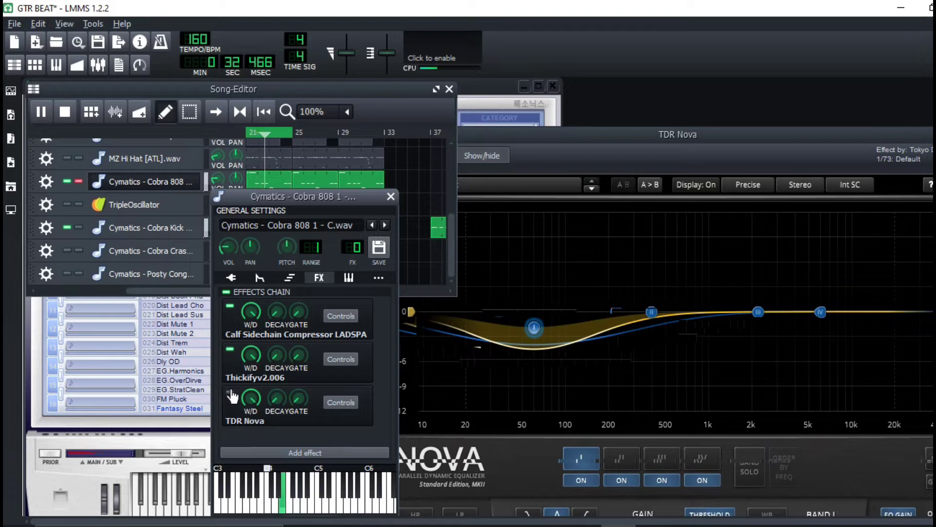
click(229, 392)
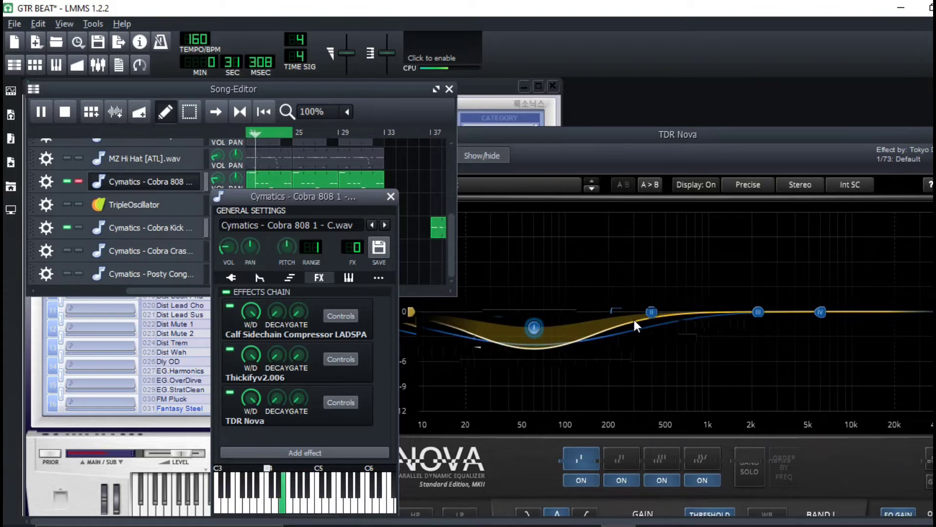
click(64, 115)
click(435, 89)
click(36, 93)
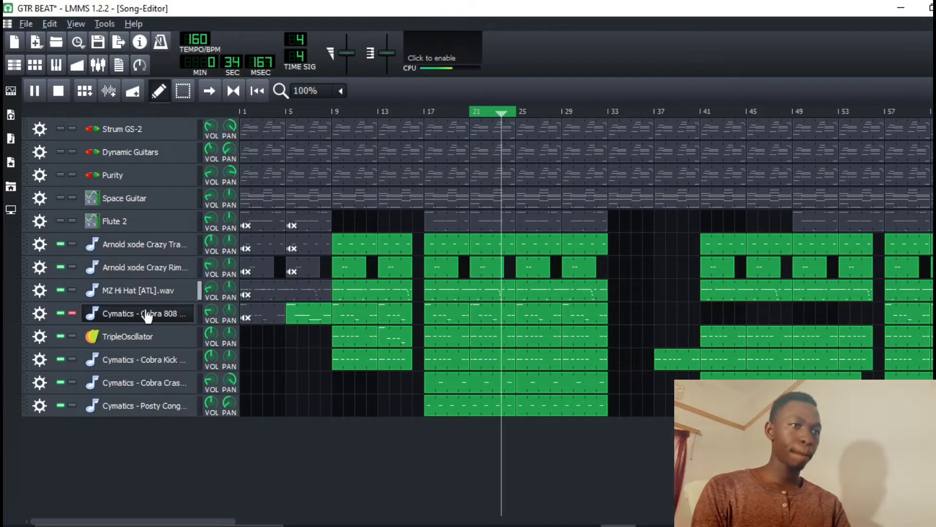
Stop playback and inspect the TripleOscillator track's effects chain.
key(space)
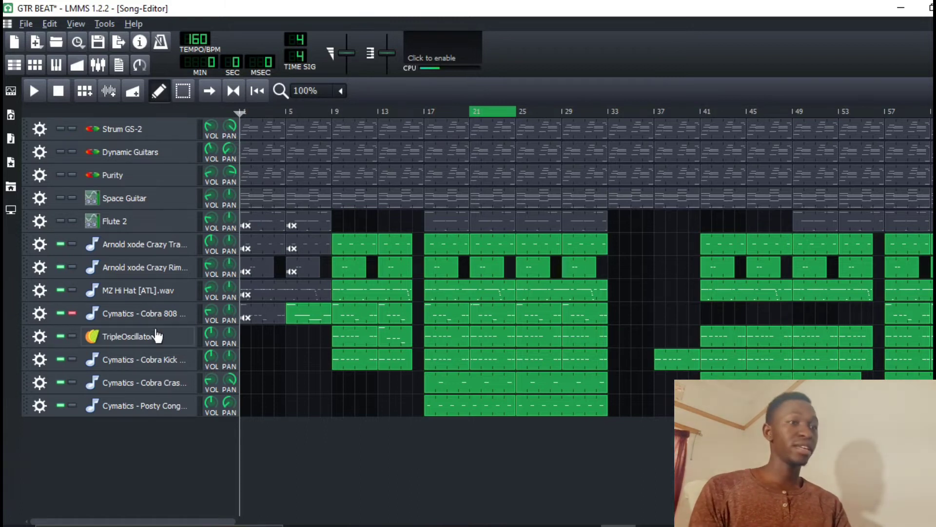
click(155, 341)
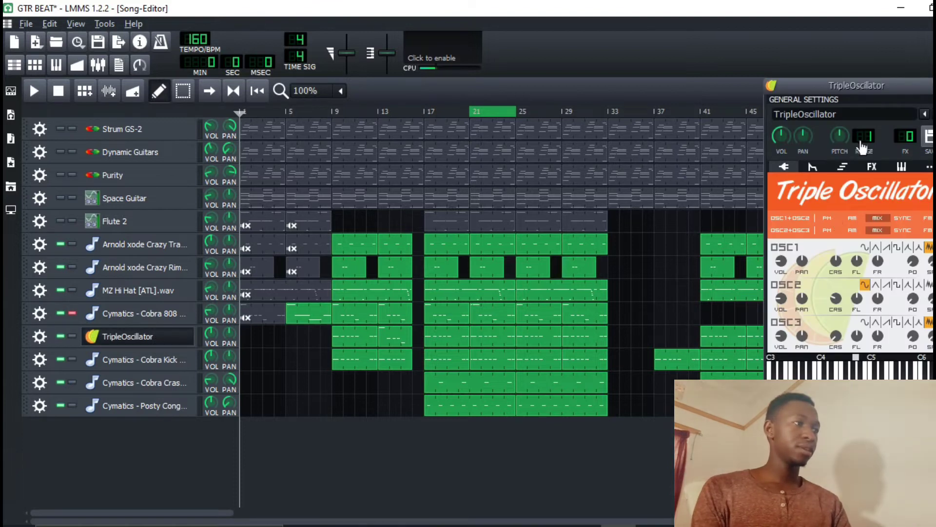
click(872, 167)
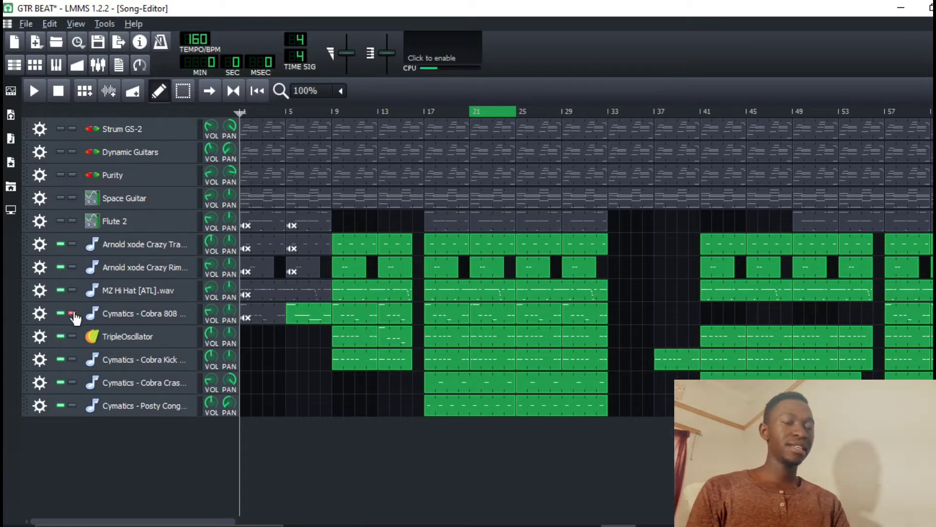
Turn off the Cobra 808 solo, then solo Strum GS-2 and play from bar 21.
click(73, 314)
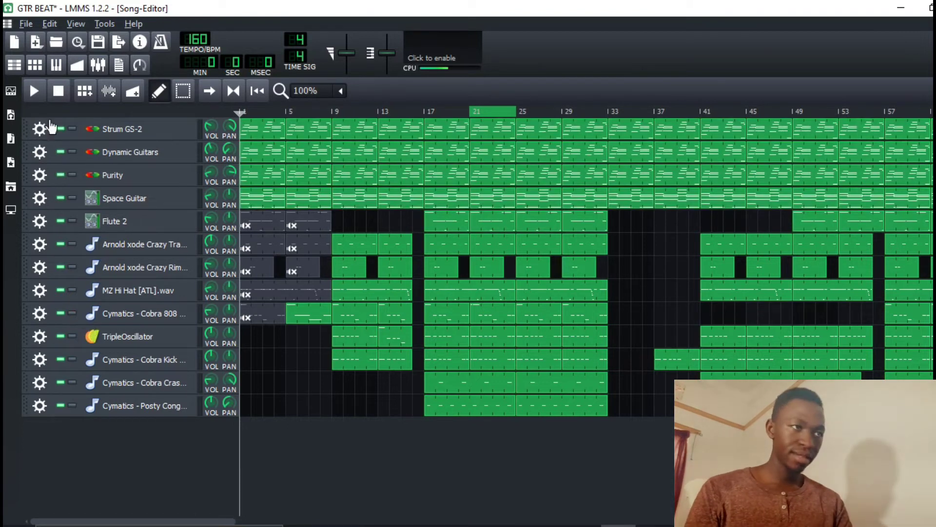
click(32, 97)
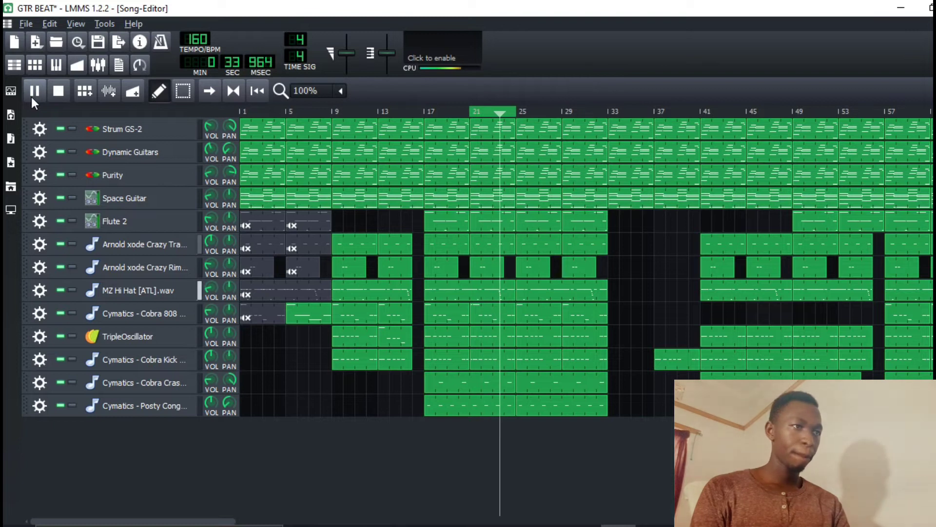
click(65, 94)
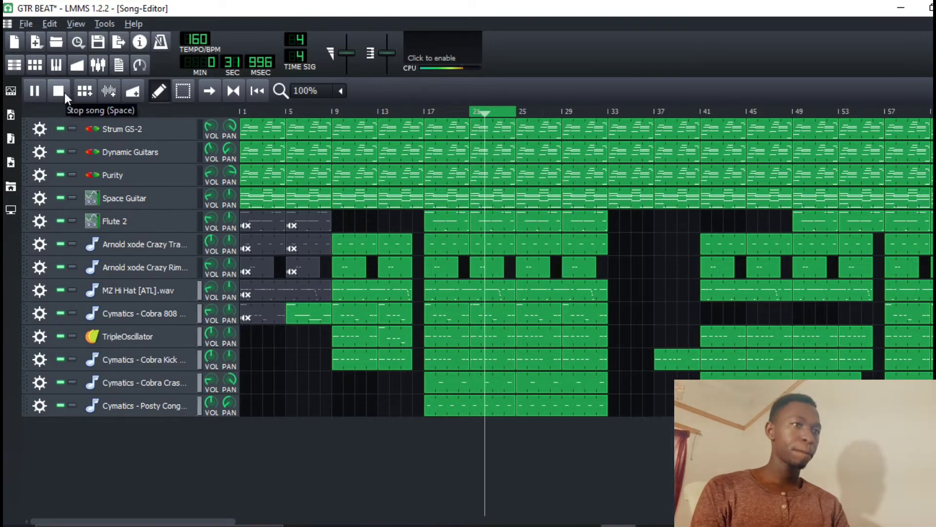
click(64, 93)
click(72, 129)
key(space)
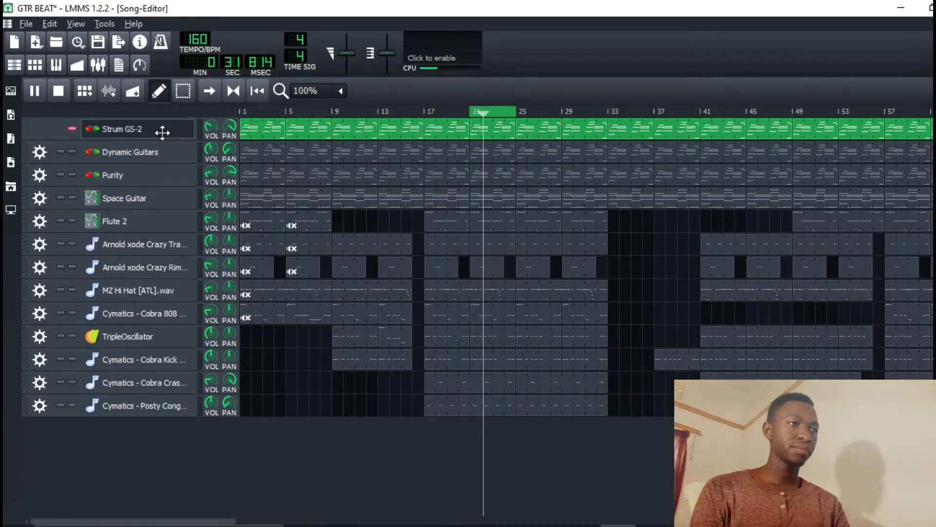
Add an Equalizer to Strum GS-2's effects chain with its high-pass cutoff at about 121 Hz.
click(163, 129)
click(320, 278)
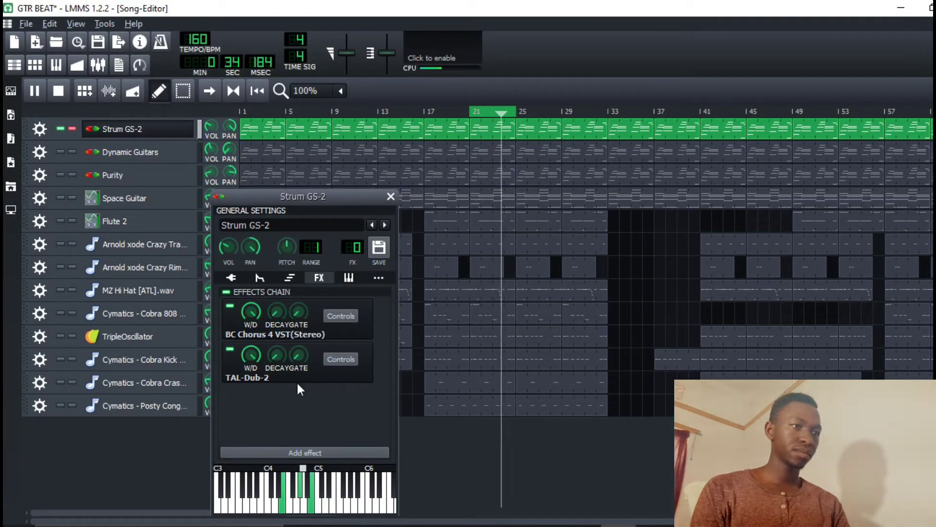
click(315, 452)
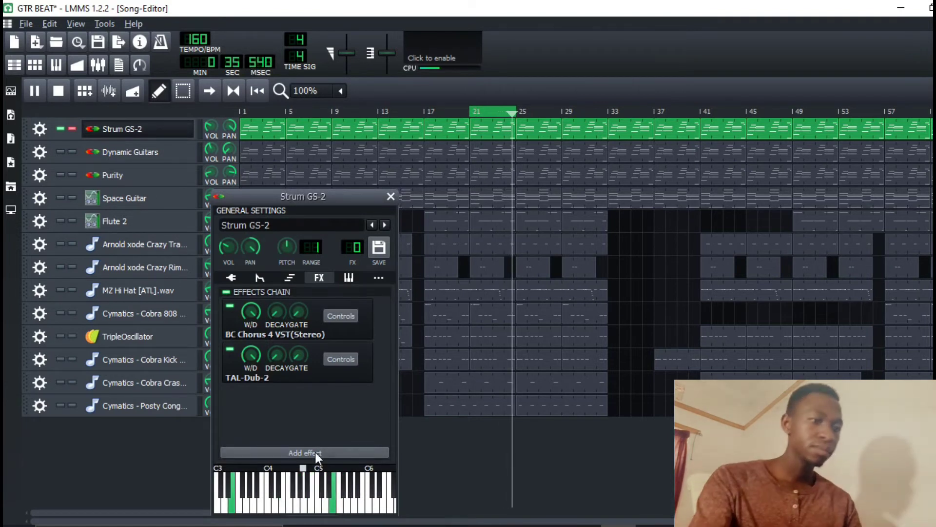
text(eq)
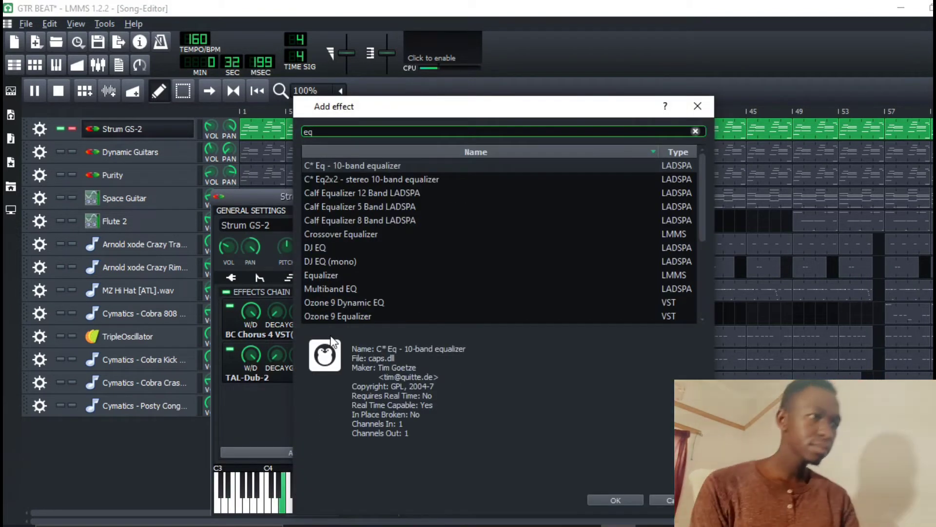
double_click(331, 276)
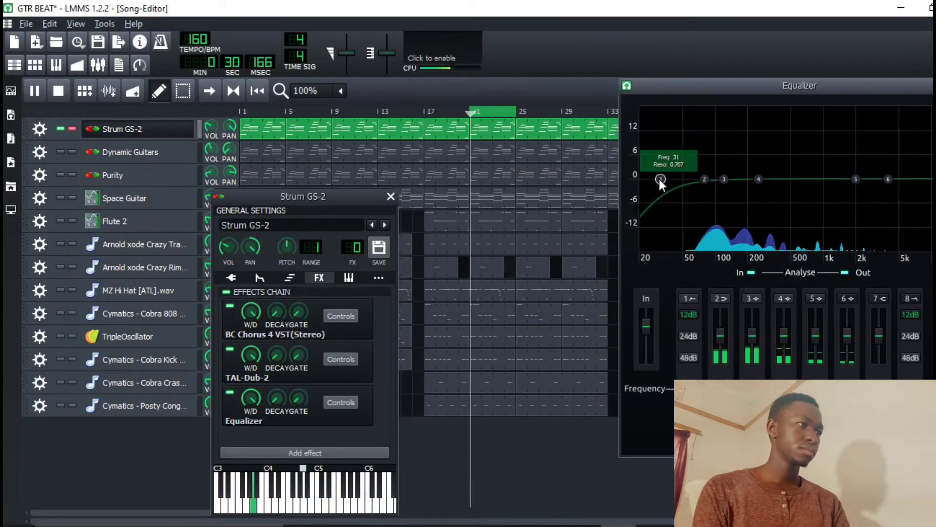
drag(661, 181, 740, 192)
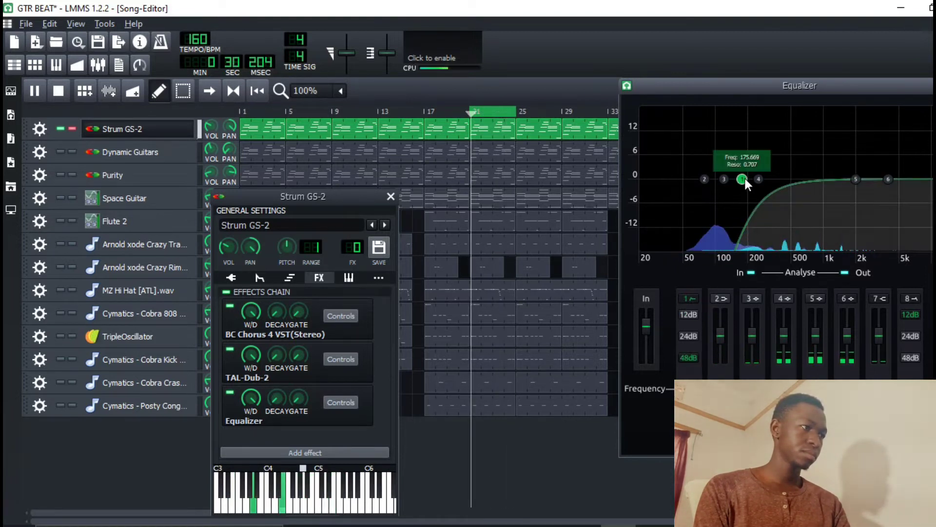
drag(745, 178, 723, 179)
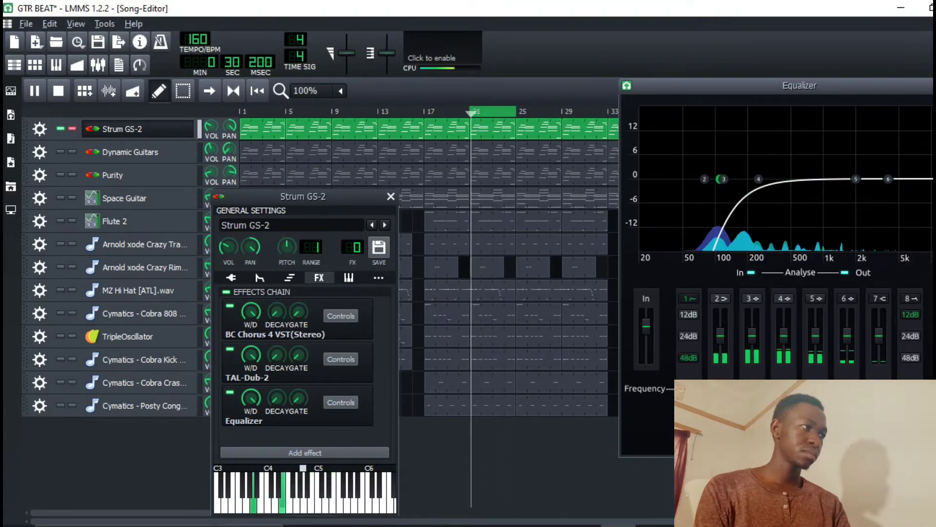
click(928, 85)
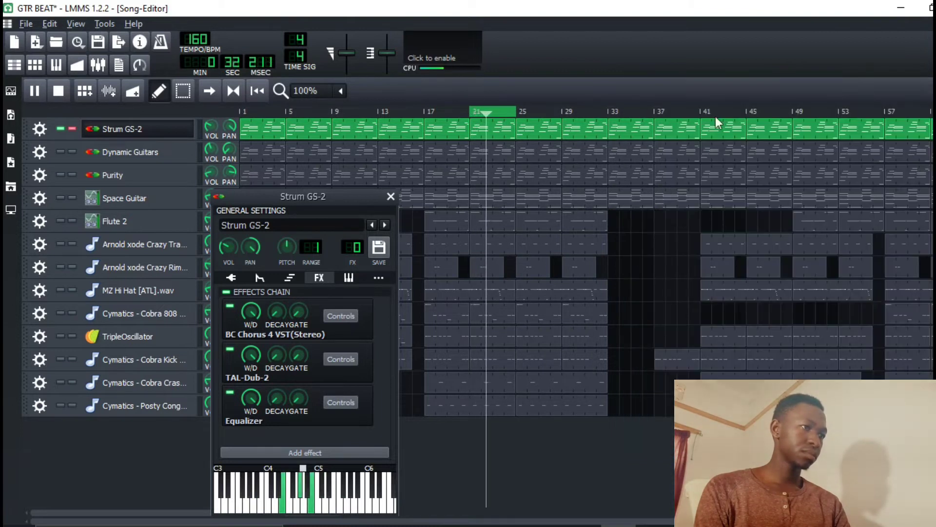
Solo the Dynamic Guitars track and restart playback from bar 21.
click(58, 91)
click(60, 151)
click(131, 151)
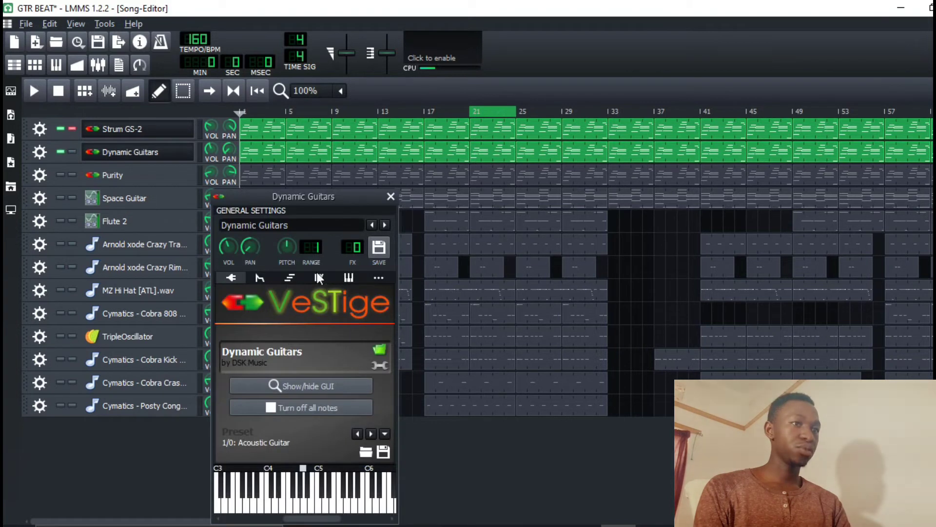
click(91, 153)
click(72, 152)
key(space)
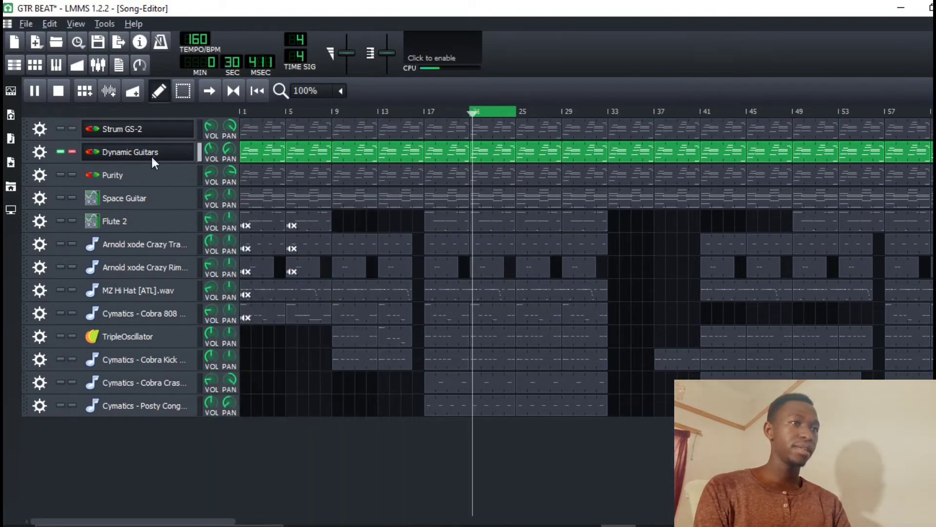
Set Dynamic Guitars' Equalizer high-pass to a 48 dB slope at about 170 Hz.
click(161, 154)
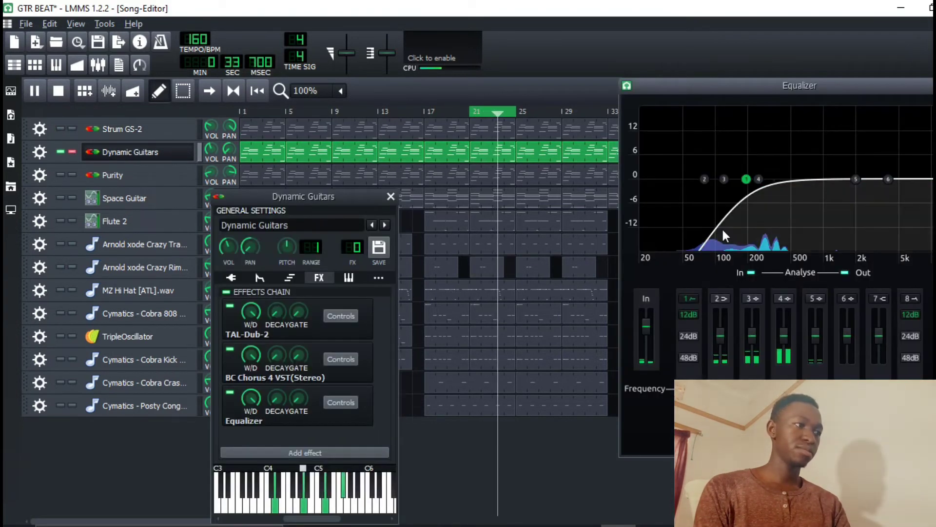
click(690, 358)
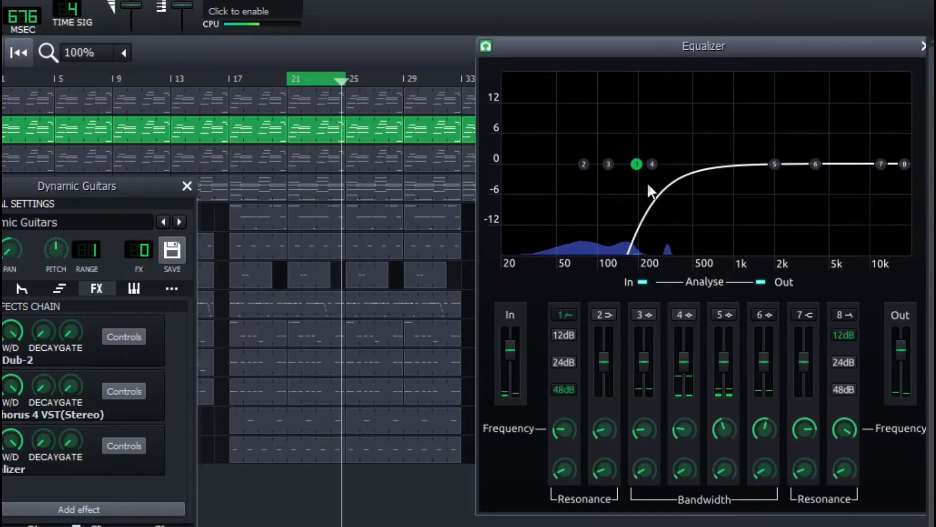
drag(637, 166, 625, 165)
click(924, 48)
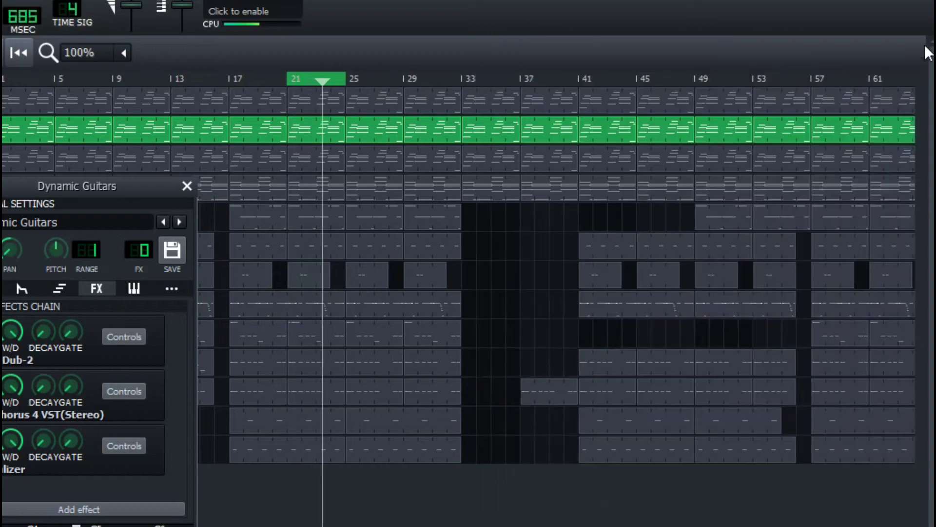
Close the Dynamic Guitars windows and unmute the Purity and Space Guitar tracks.
click(187, 186)
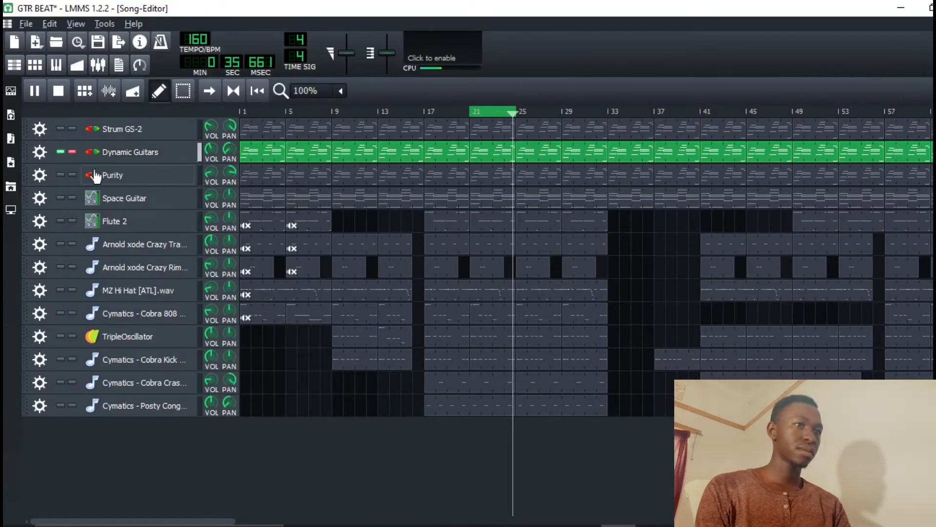
click(60, 175)
click(60, 197)
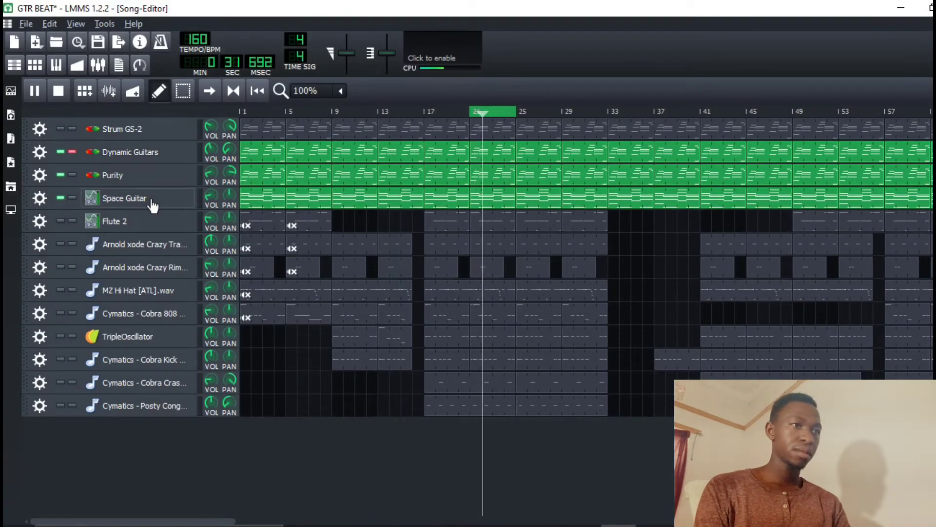
Give Space Guitar's Equalizer band 1 a 48dB low cut at about 116 Hz.
click(166, 204)
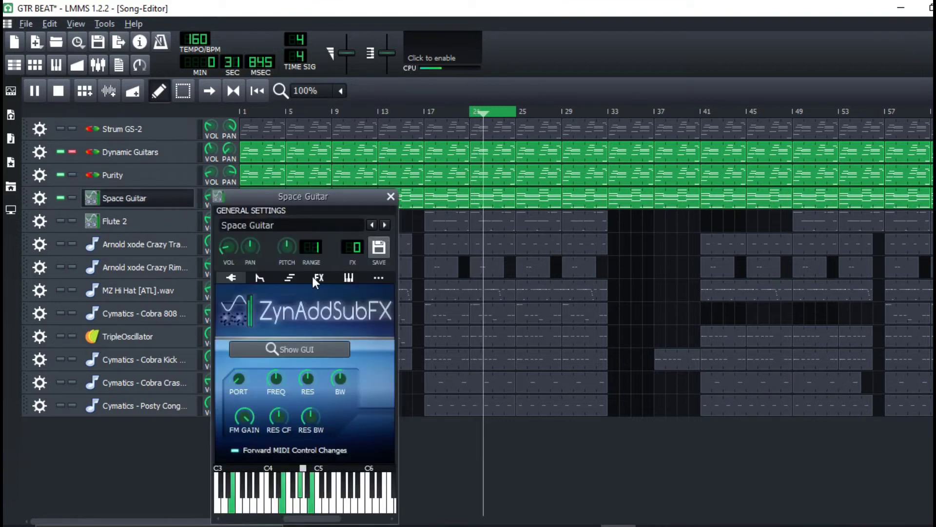
click(319, 278)
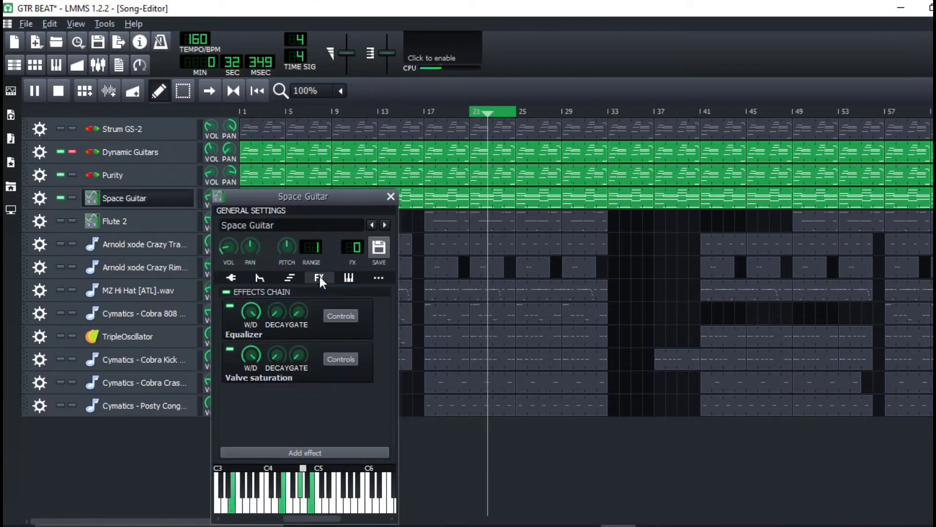
click(344, 316)
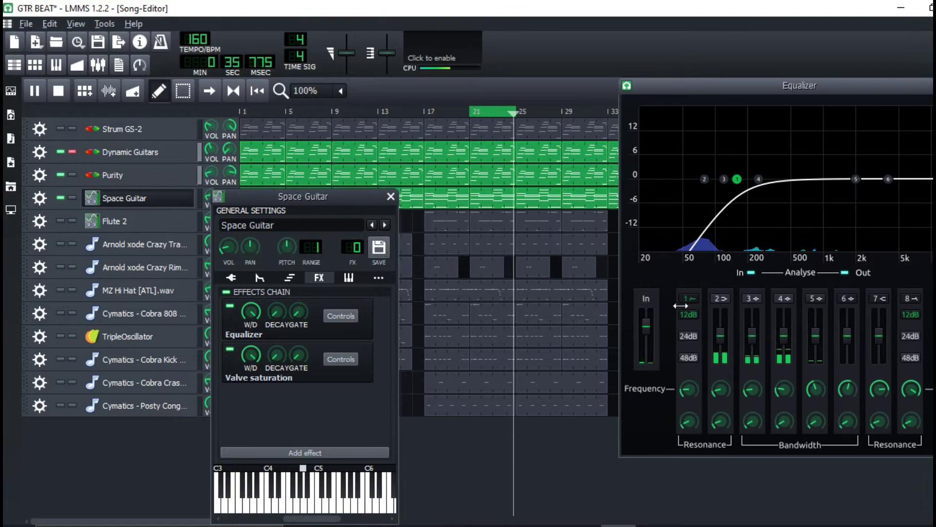
click(688, 357)
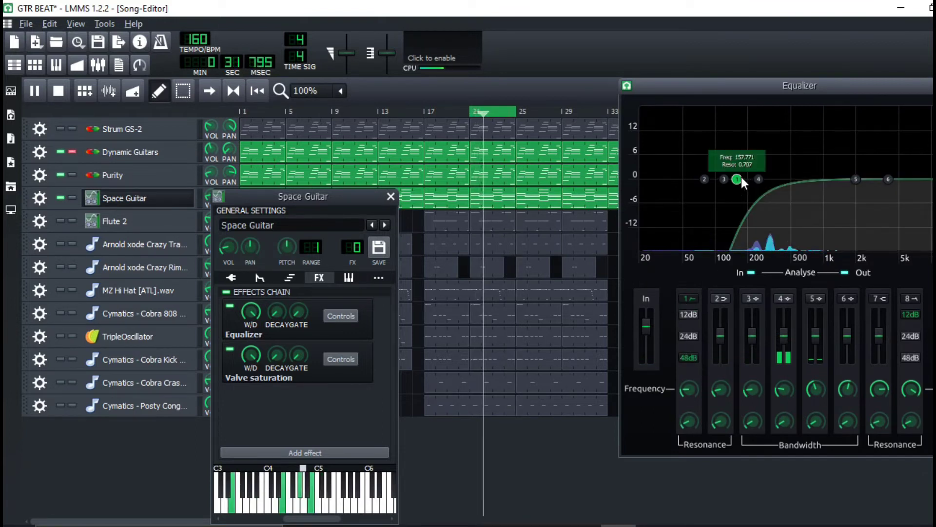
drag(741, 177, 722, 178)
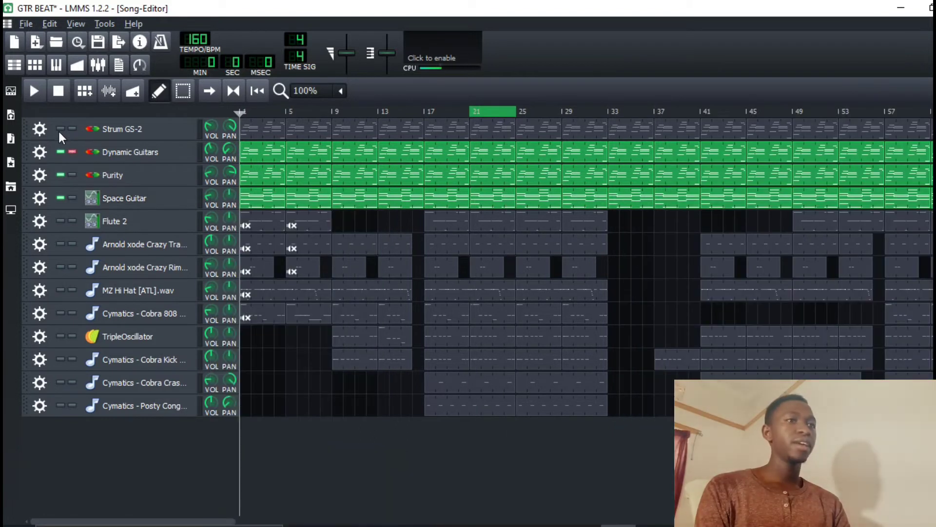
Unmute Strum GS-2 and Flute 2 and audition all five tracks together from bar 21.
click(60, 129)
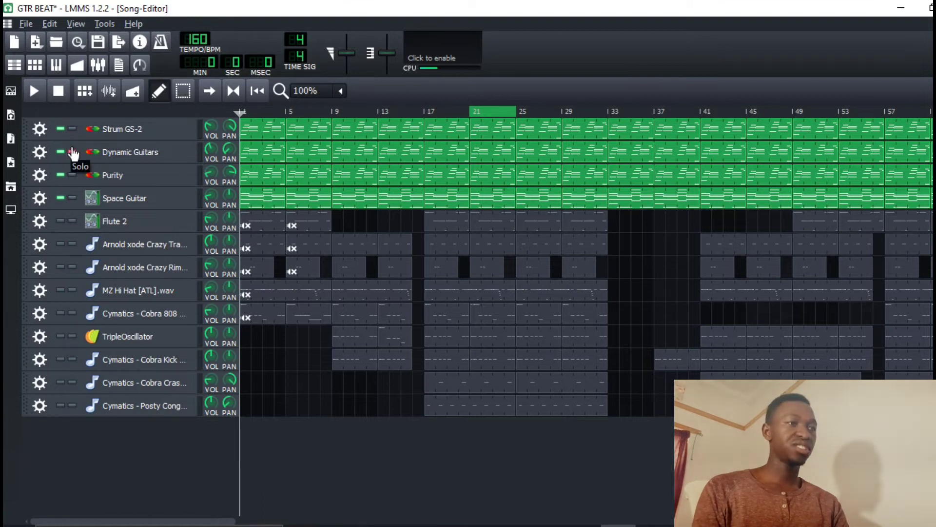
click(60, 197)
click(72, 129)
key(space)
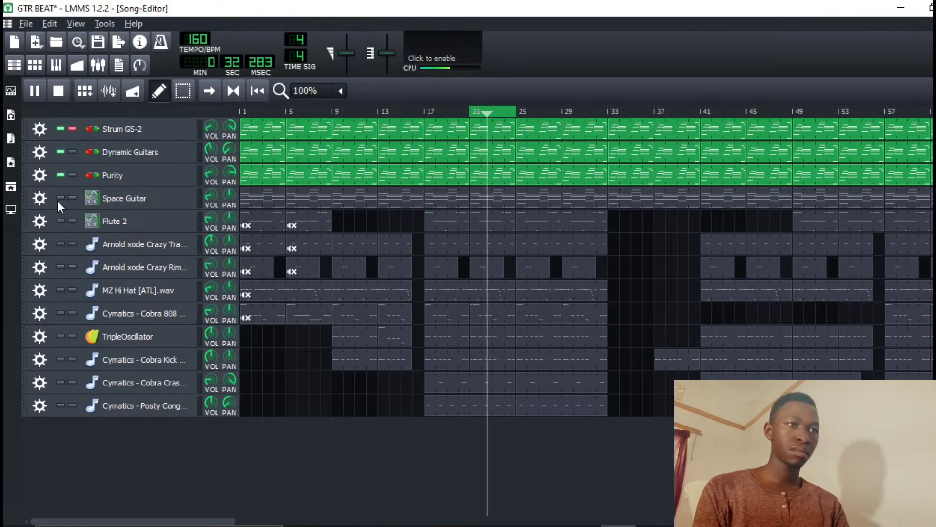
click(61, 198)
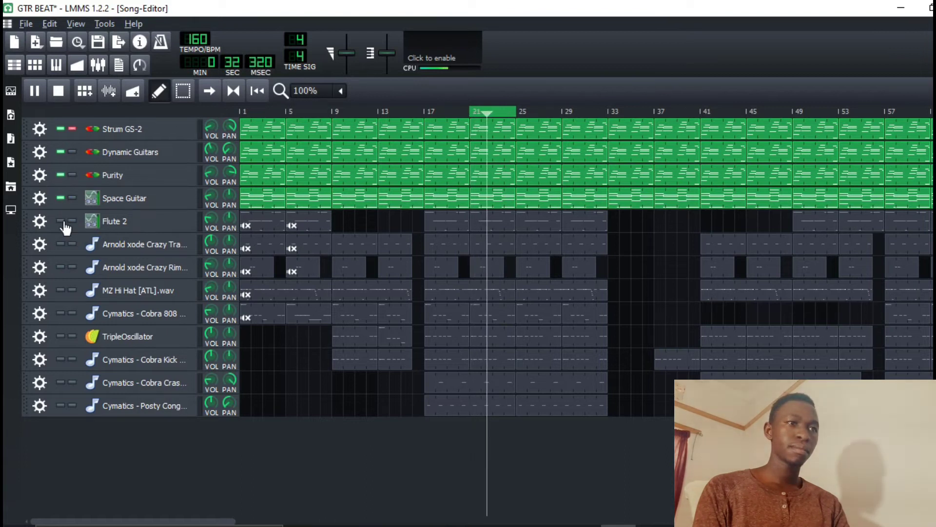
click(63, 97)
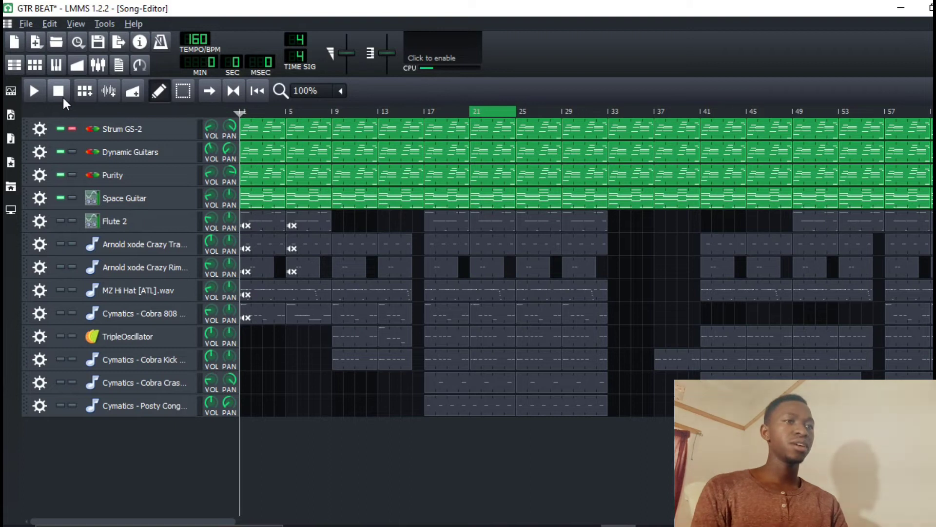
click(36, 93)
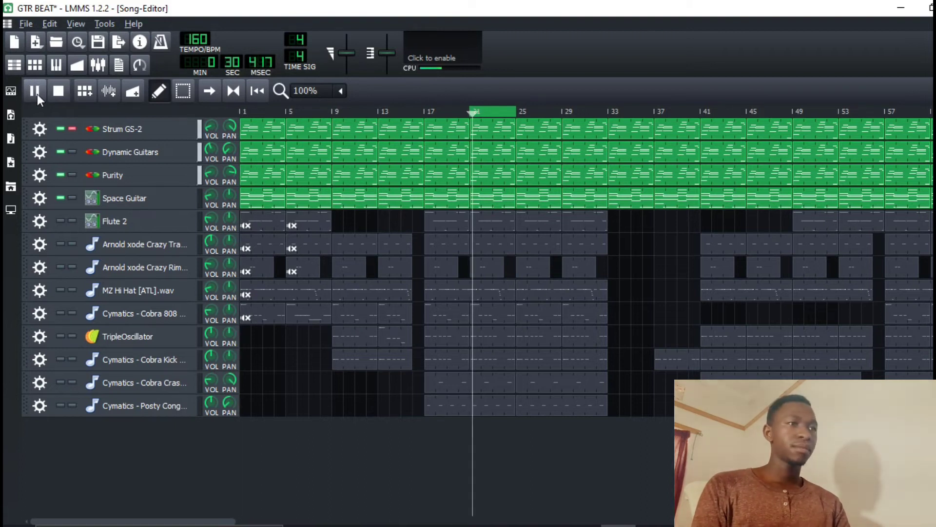
click(61, 222)
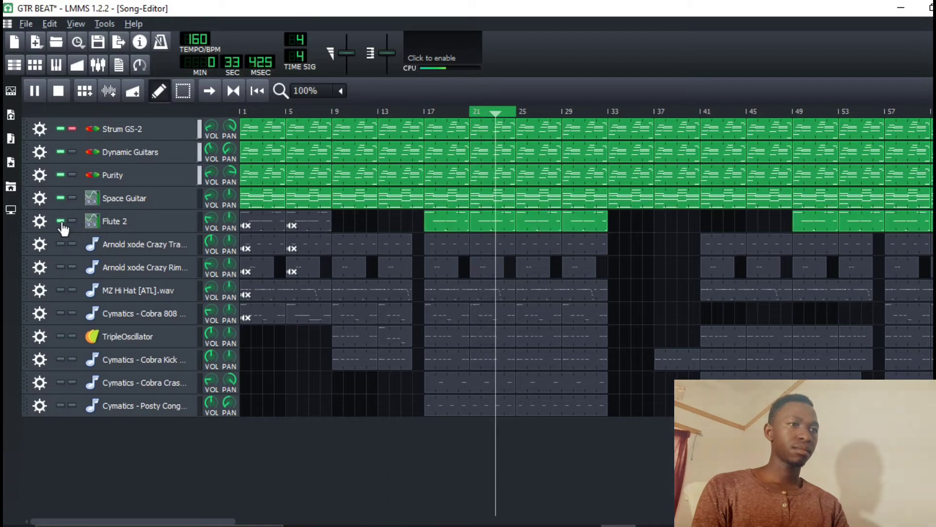
Turn Flute 2's volume knob down, unsolo Strum GS-2 so every track plays, then stop.
click(167, 226)
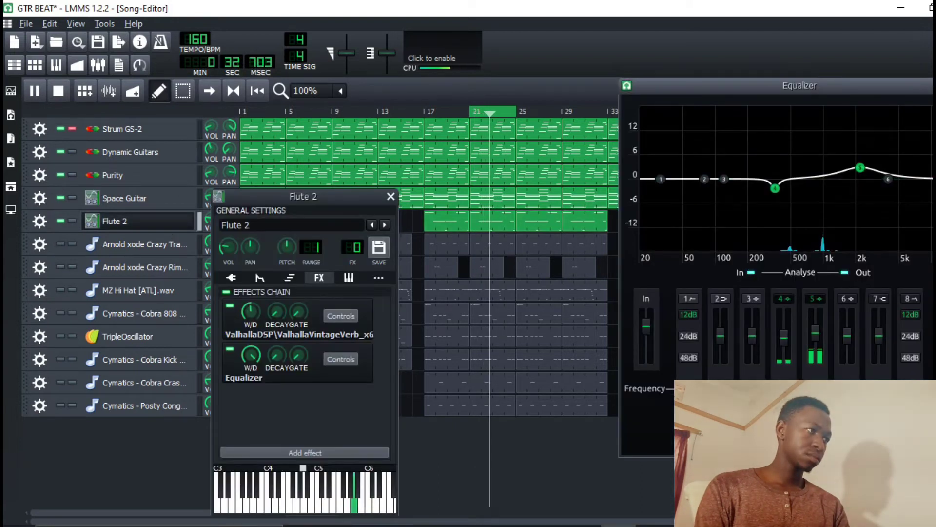
click(927, 86)
click(391, 197)
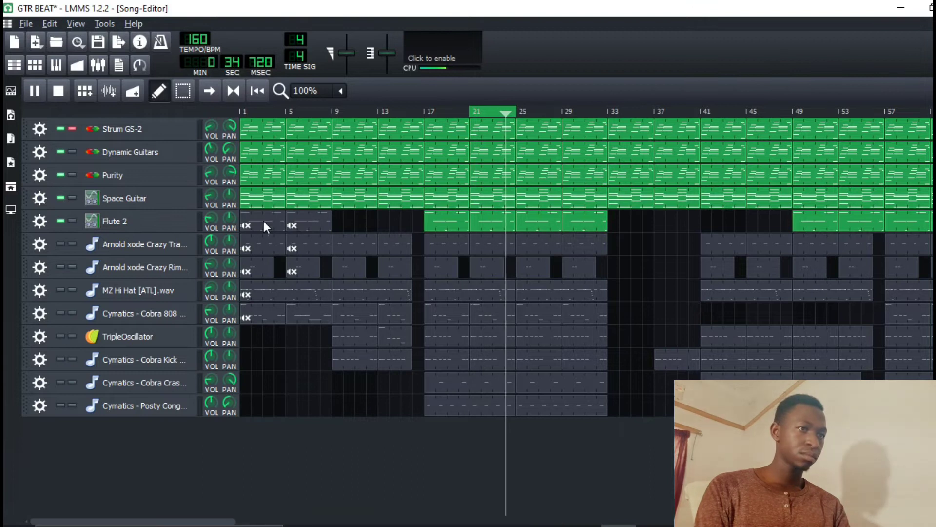
drag(213, 224, 218, 239)
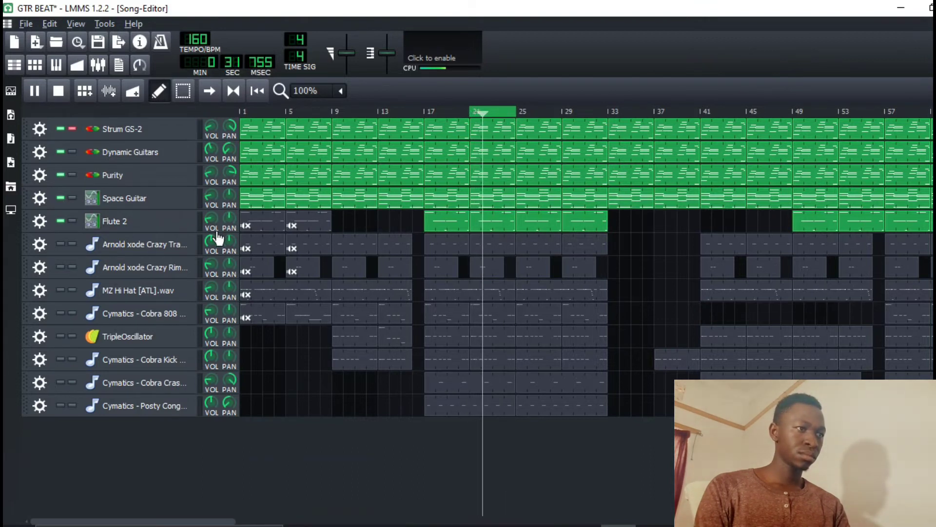
click(72, 129)
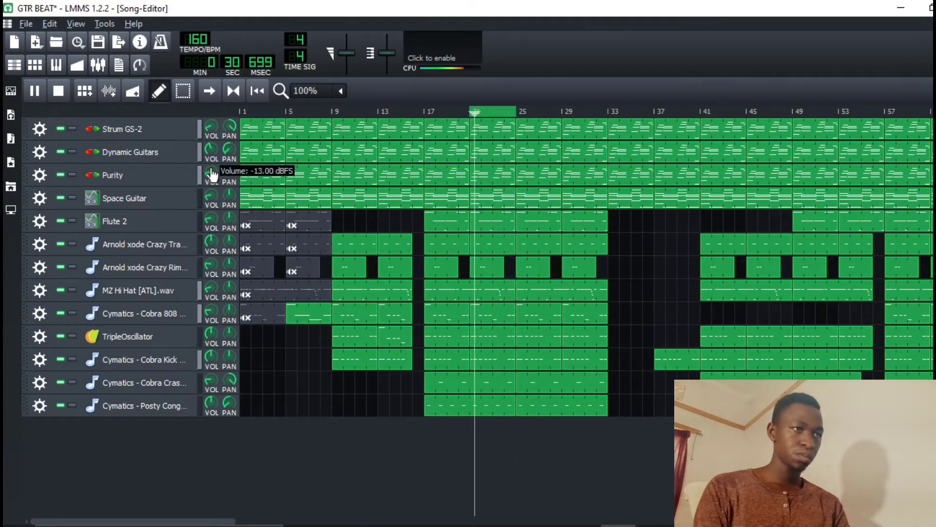
click(59, 91)
Bring up the FX-Mixer over the song and add a new channel named KEYS.
click(98, 74)
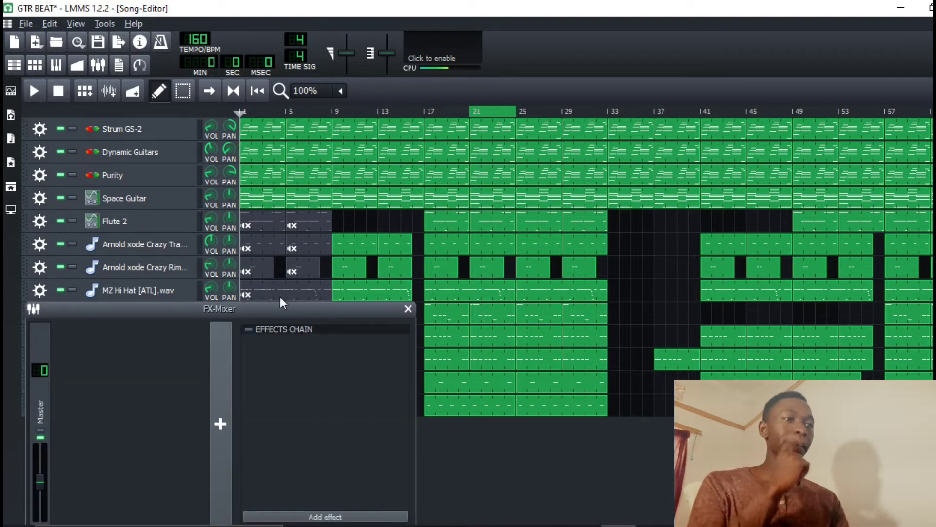
drag(290, 315, 592, 179)
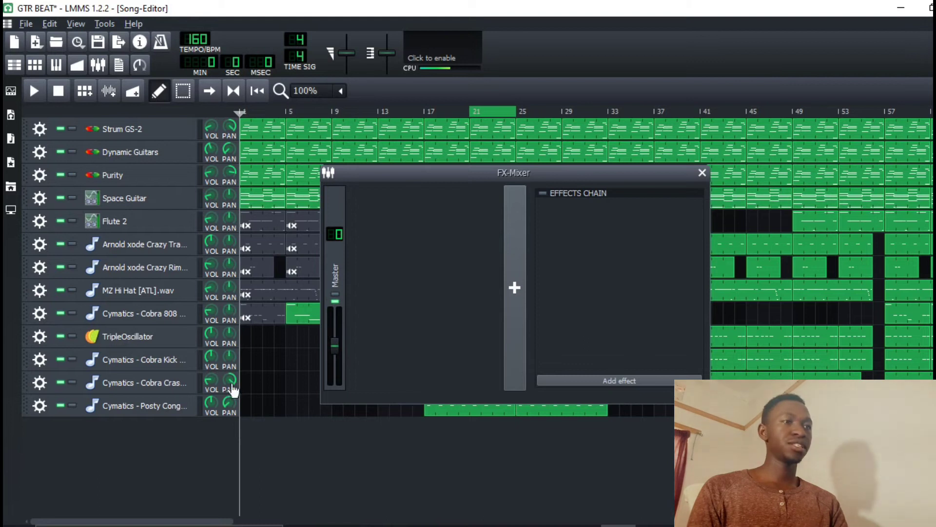
click(515, 288)
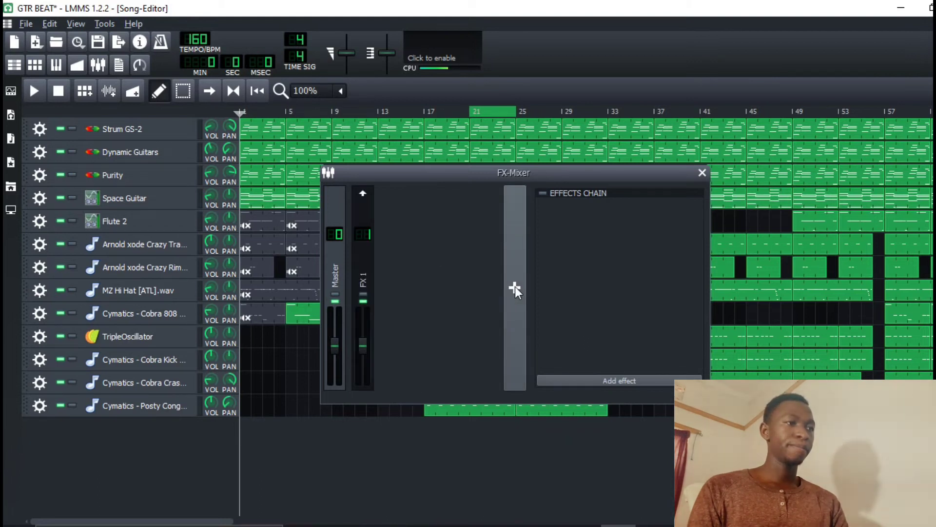
click(363, 275)
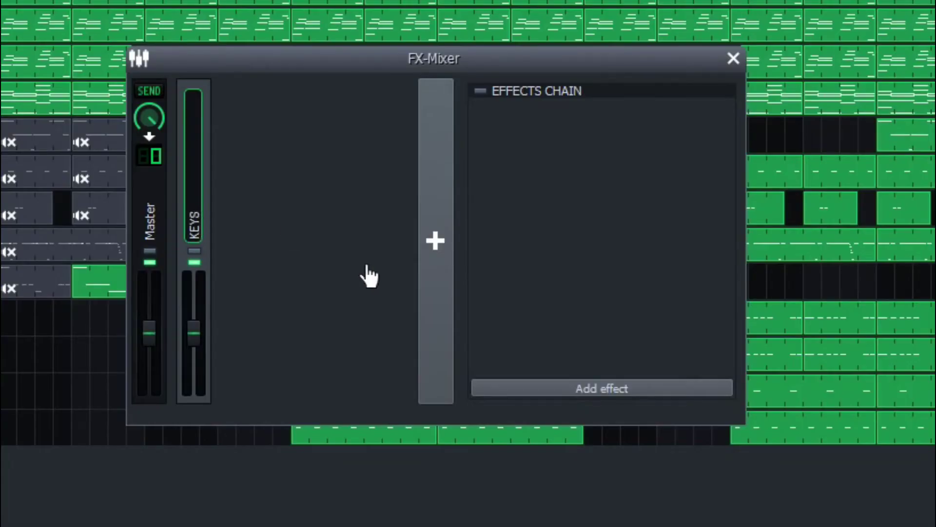
key(Return)
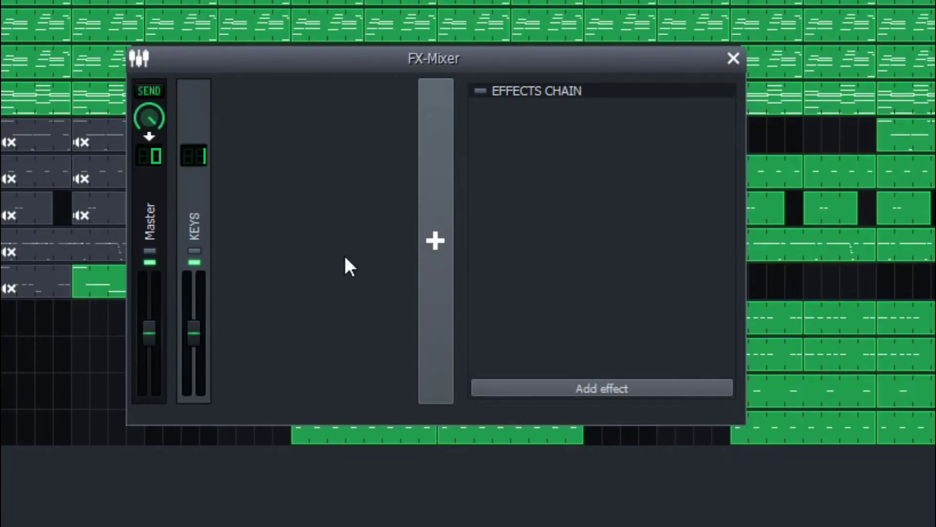
Add a second mixer channel named DRUMS.
click(449, 220)
double_click(228, 229)
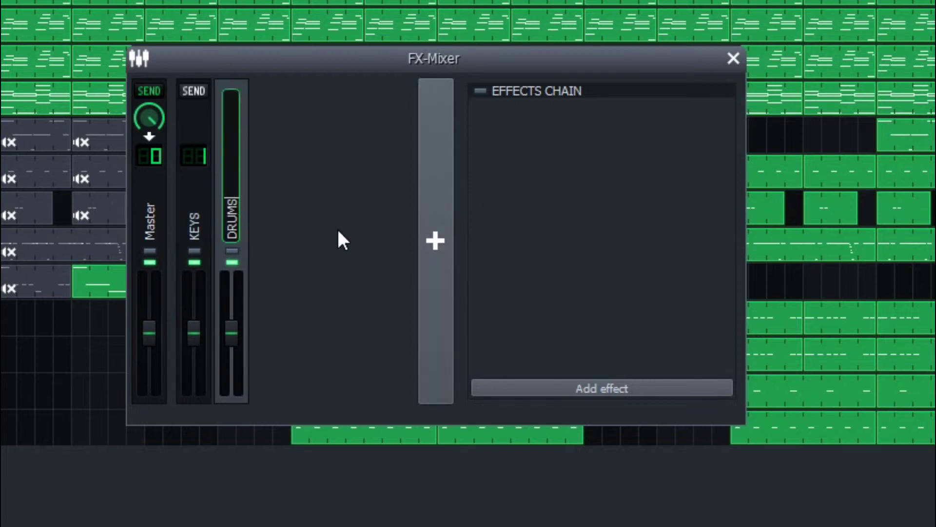
key(Return)
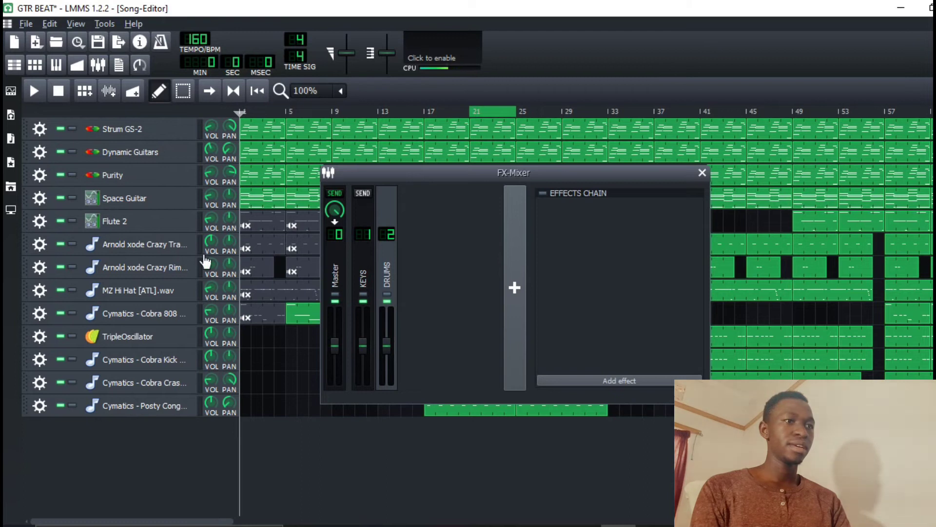
Check and close the Strum GS-2 and Dynamic Guitars instrument settings.
click(165, 133)
click(165, 133)
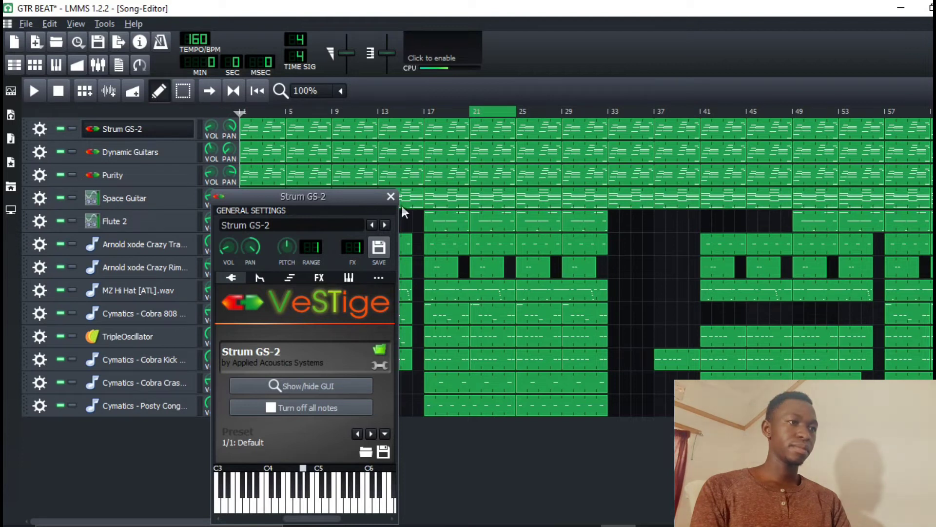
click(390, 197)
click(185, 157)
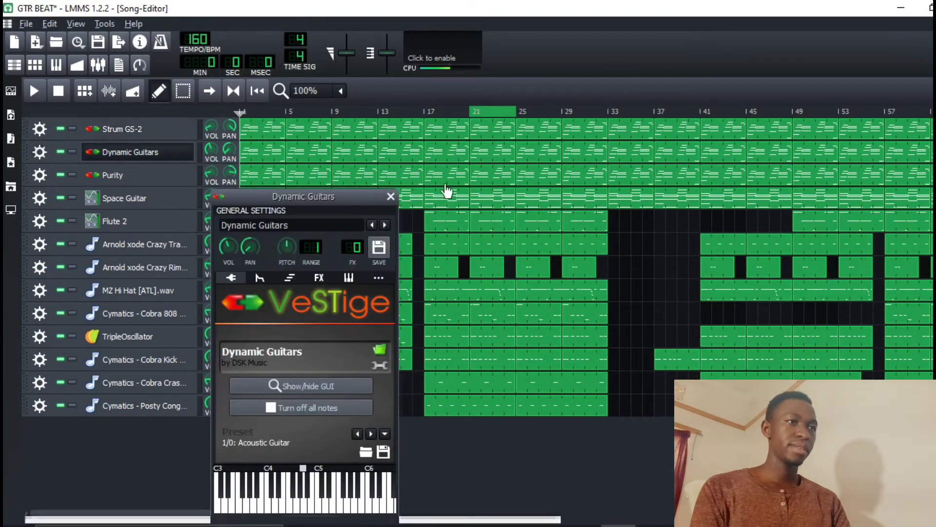
click(390, 196)
Route Cobra Kick, Cobra Crash 4 and Posty Congratulate Ride to the DRUMS channel, then show the mixer.
click(179, 359)
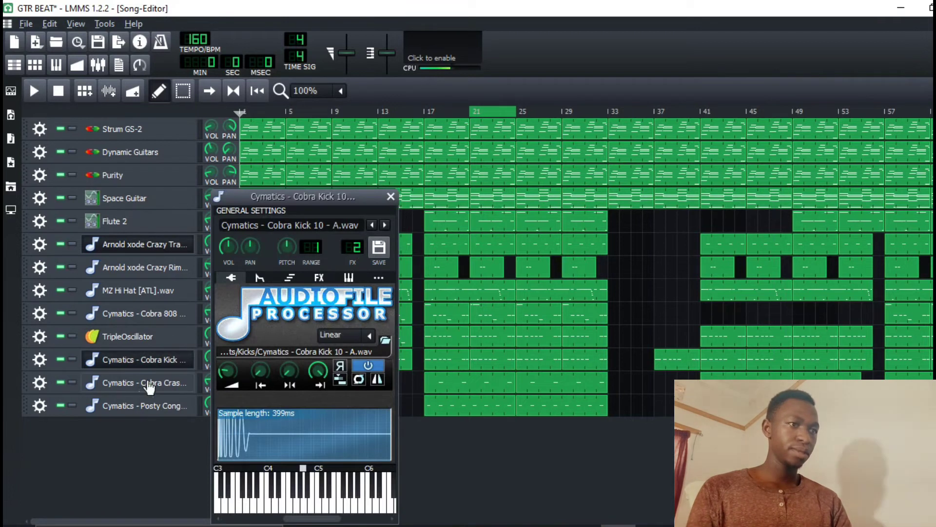
click(150, 388)
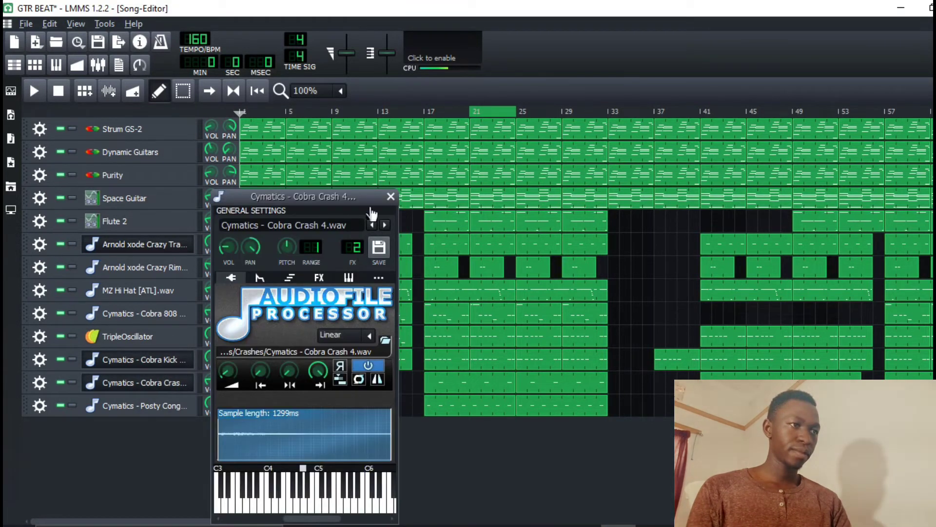
click(390, 197)
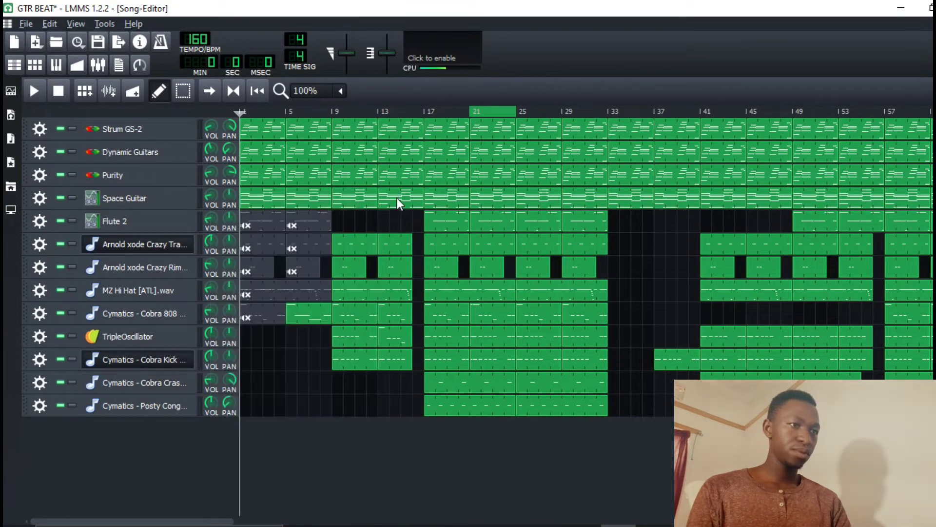
click(138, 414)
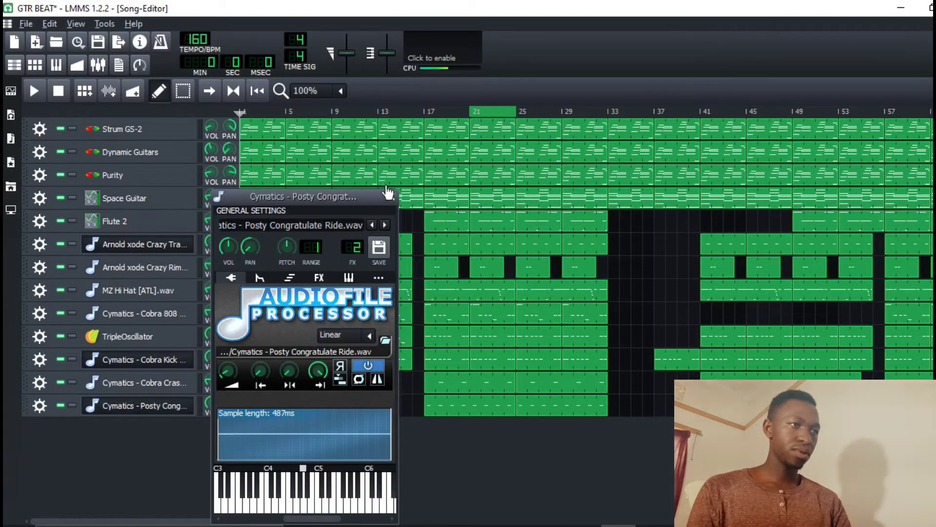
click(391, 197)
click(98, 65)
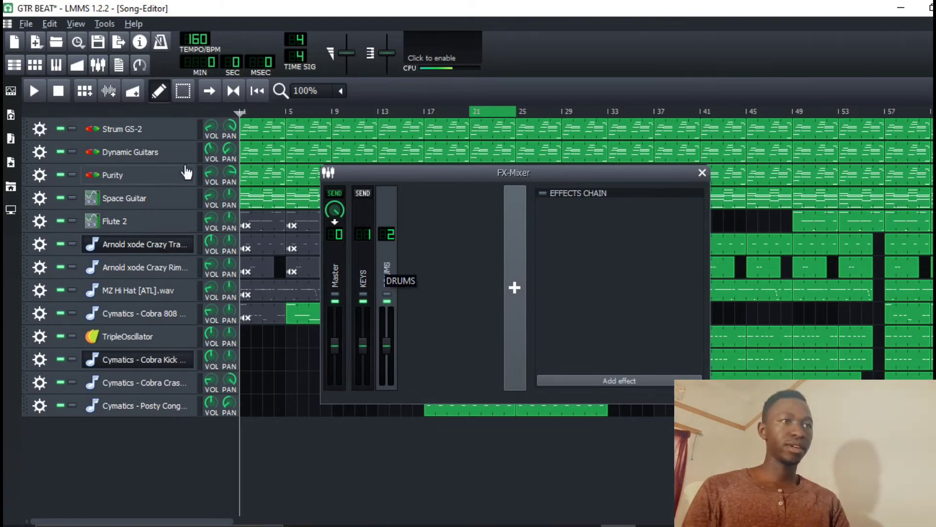
Play the song and pull the DRUMS fader down to about -2.3 dBFS.
click(35, 90)
click(100, 65)
click(100, 66)
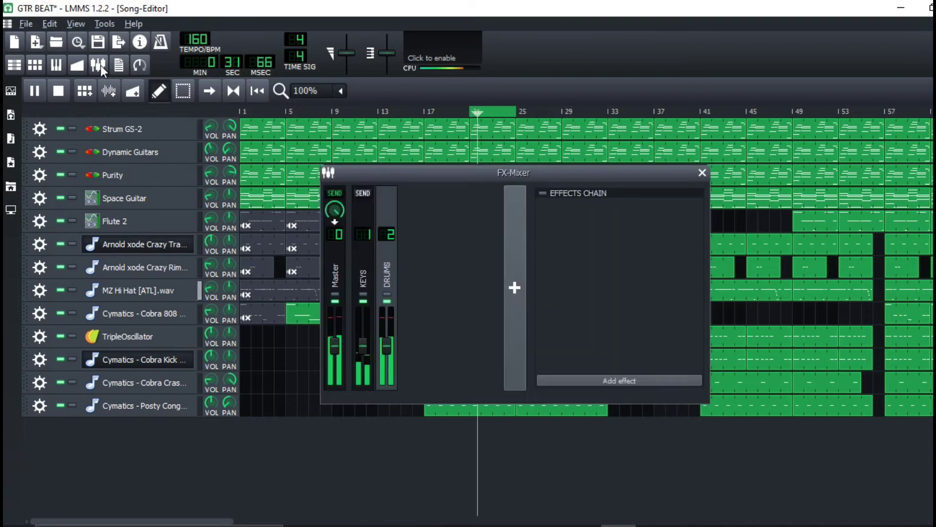
click(390, 349)
drag(391, 350, 391, 358)
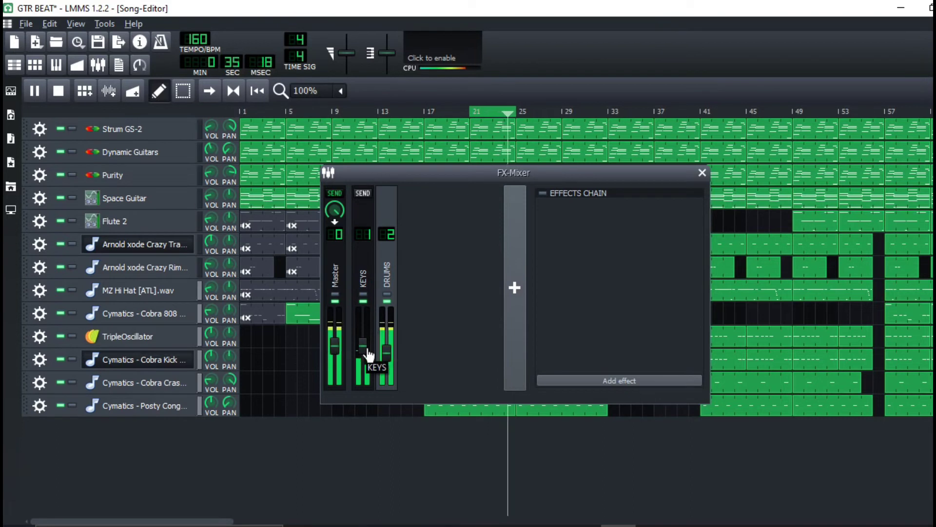
drag(389, 356, 390, 358)
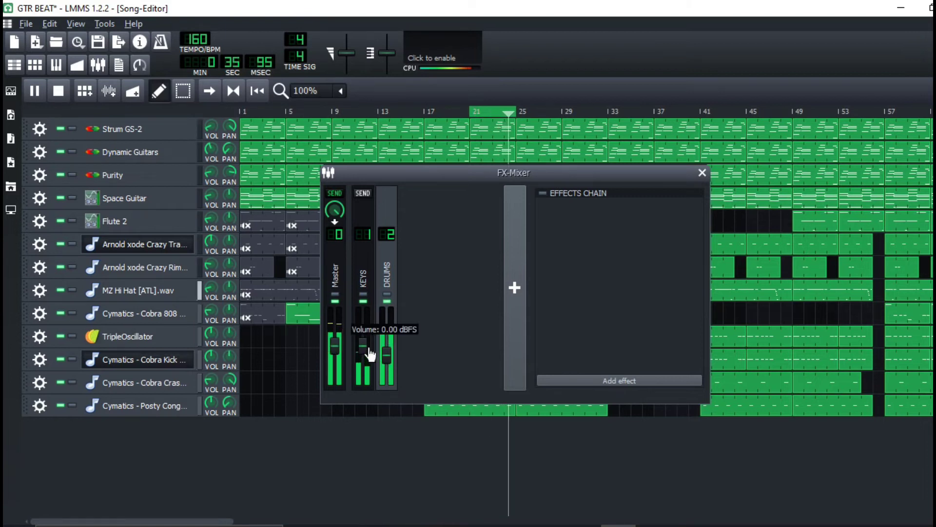
click(367, 267)
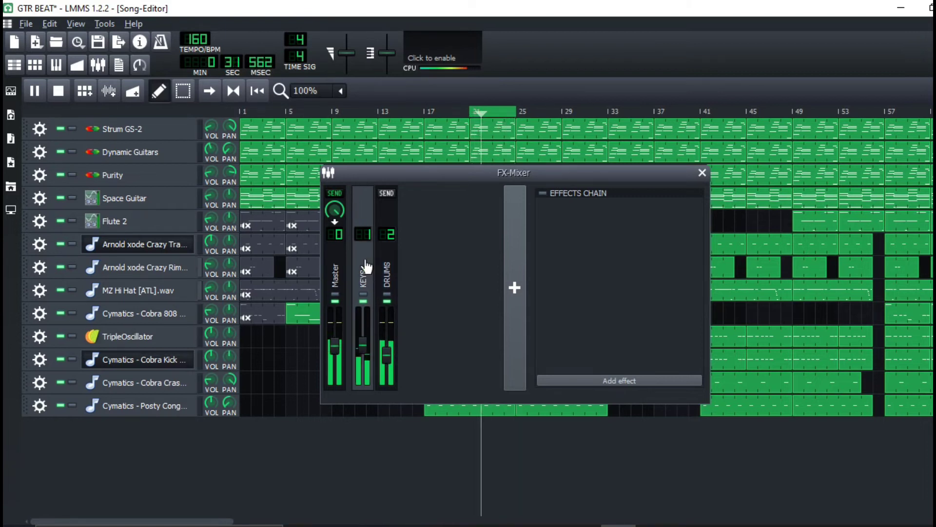
Place the FX-Mixer left beside the Song-Editor, replay from bar 21, and solo KEYS.
click(58, 90)
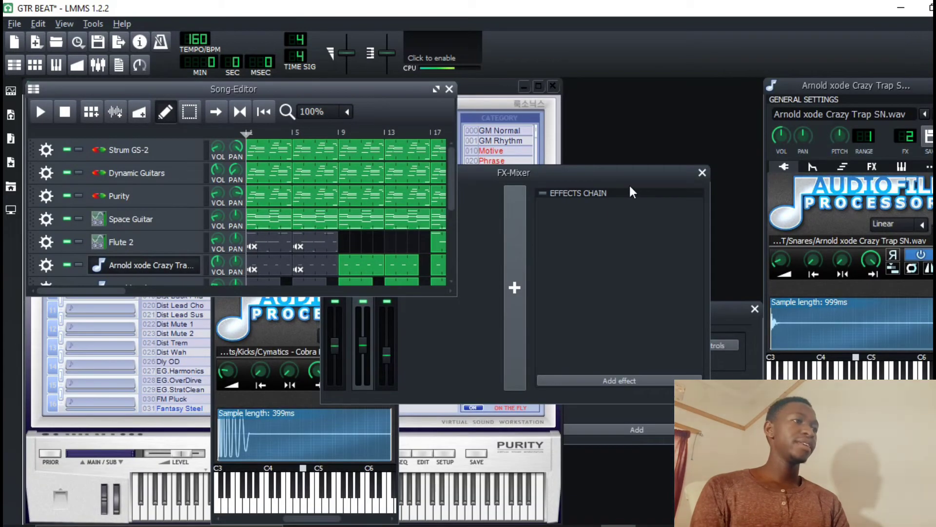
click(492, 210)
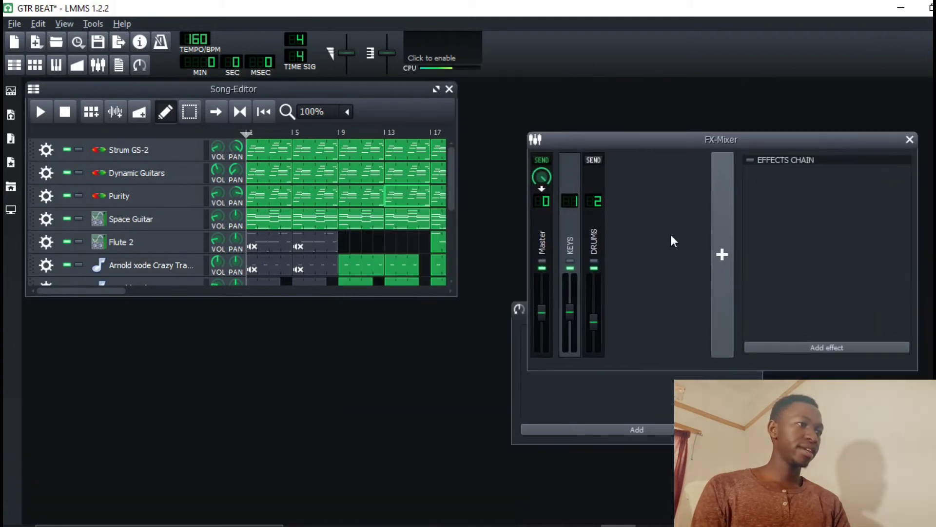
drag(770, 141, 724, 141)
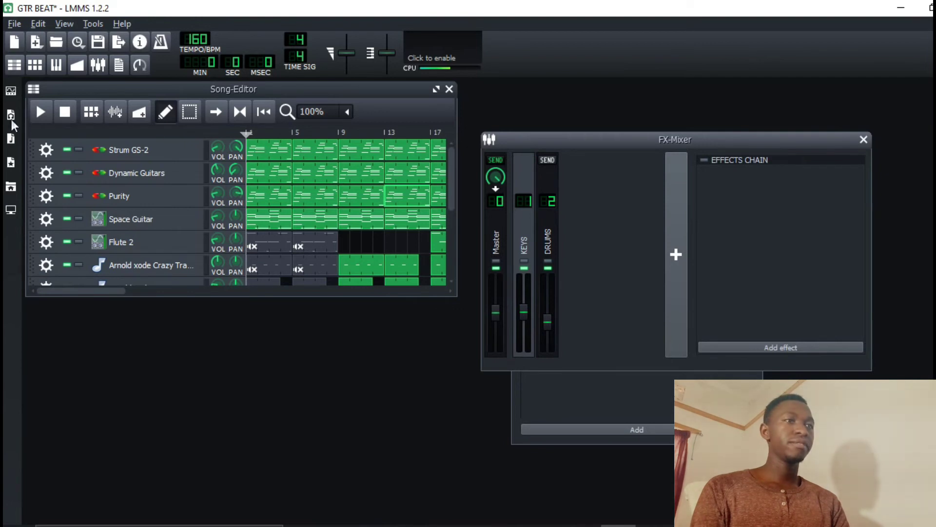
click(37, 115)
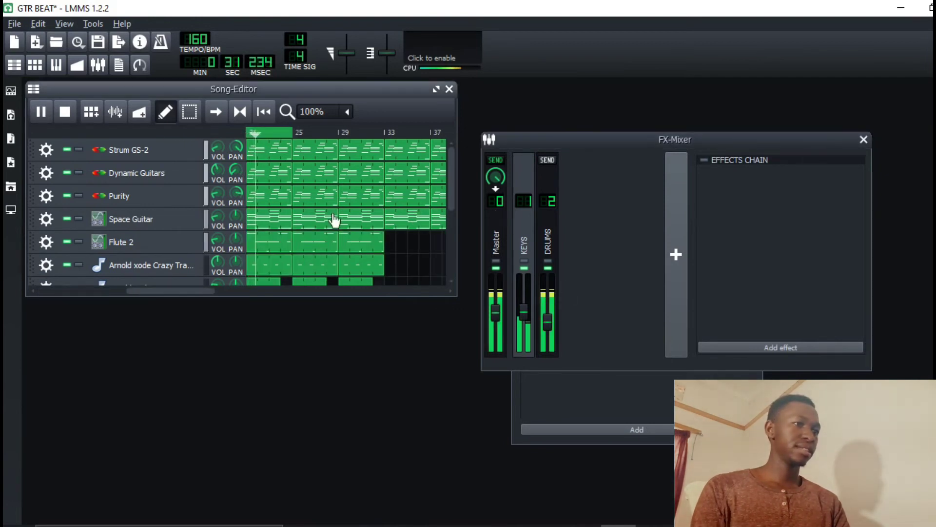
click(525, 266)
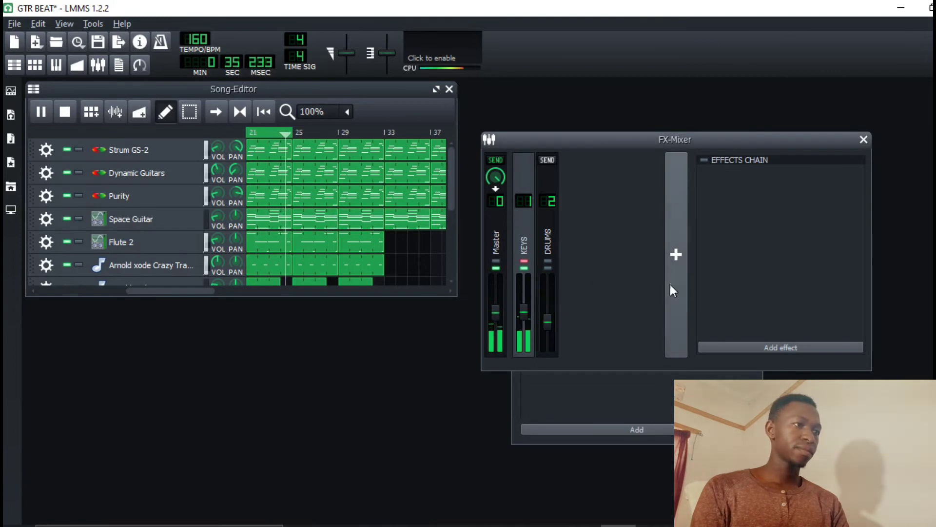
Add TDR Nova to the KEYS channel and boost band III about 2.5 dB near 2 kHz.
click(802, 348)
text(NOVA)
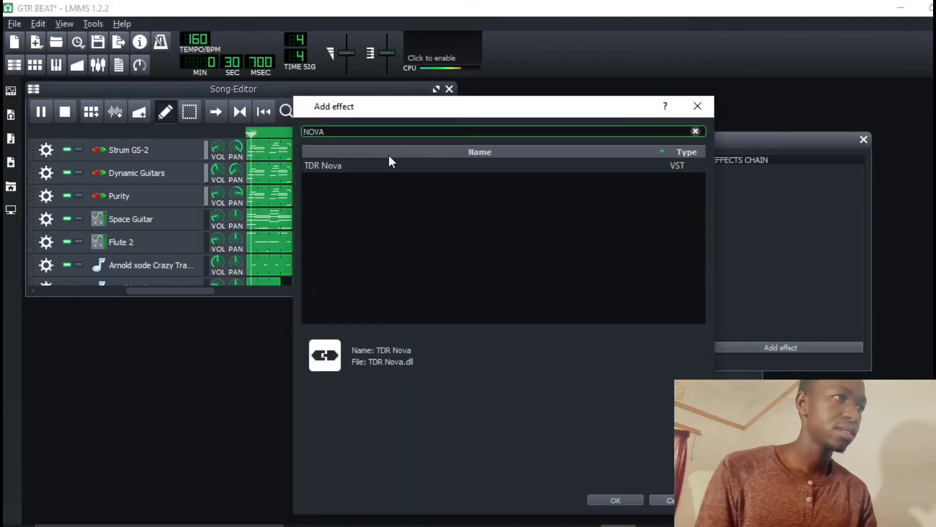
double_click(380, 166)
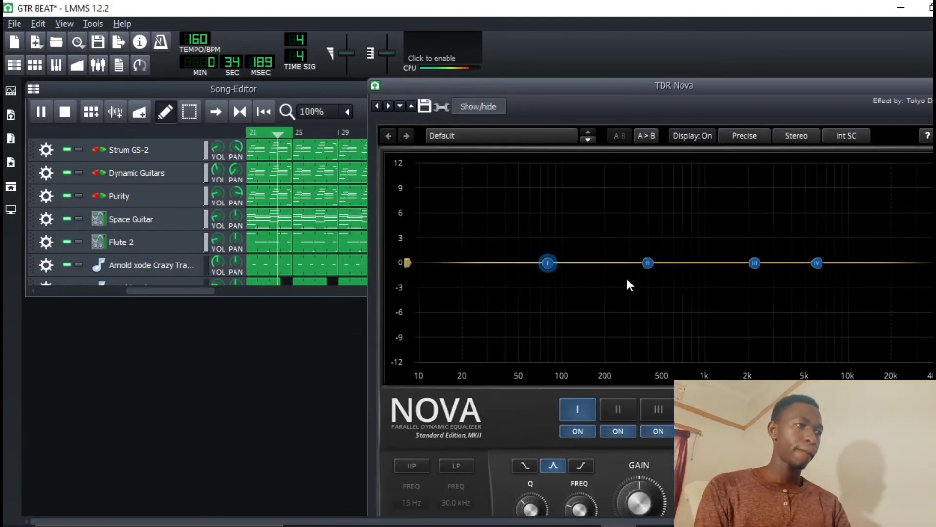
click(754, 263)
drag(754, 265, 753, 243)
Raise high band IV, cut band II near 250 Hz to about -1.2 dB, boost band I 0.7 dB.
drag(816, 263, 823, 248)
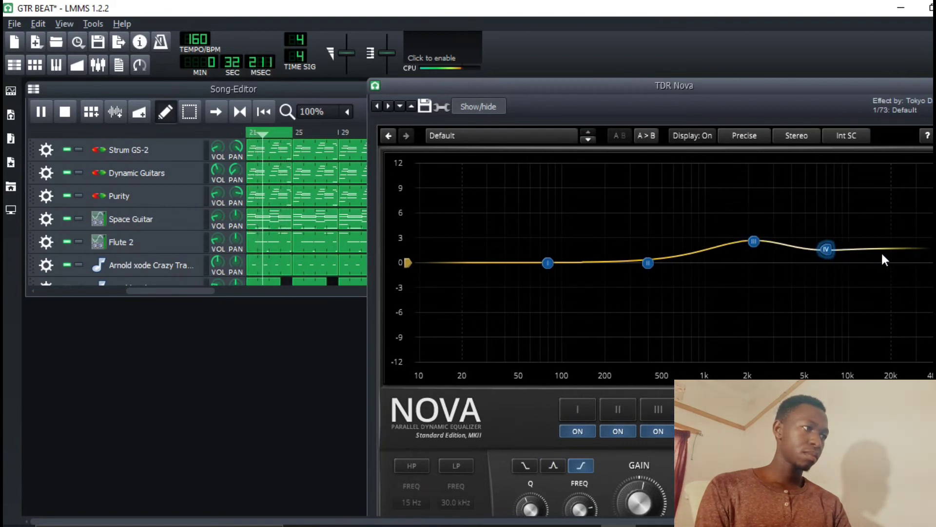
click(882, 251)
click(826, 249)
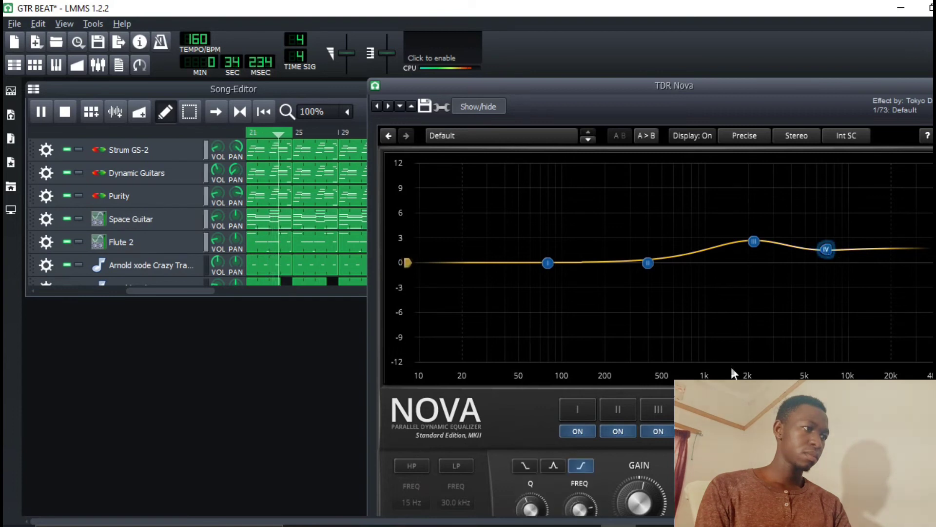
drag(648, 263, 617, 280)
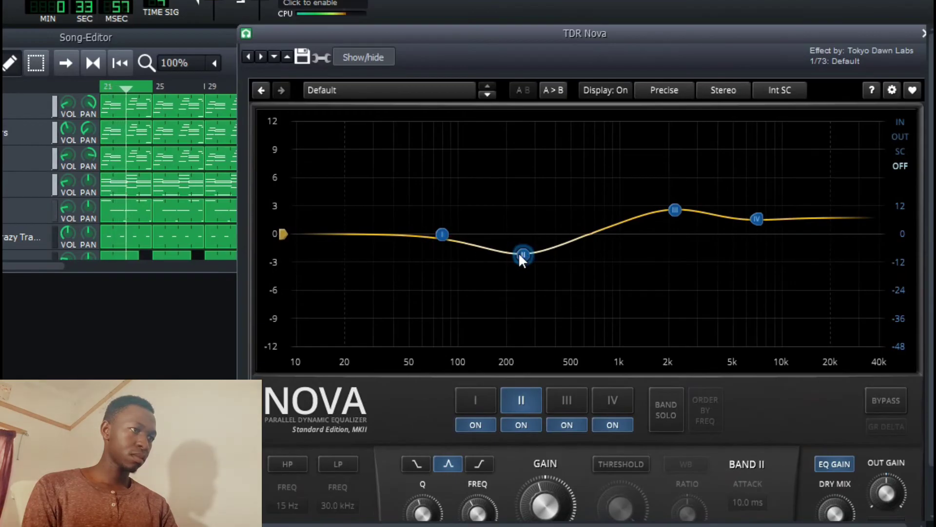
click(443, 235)
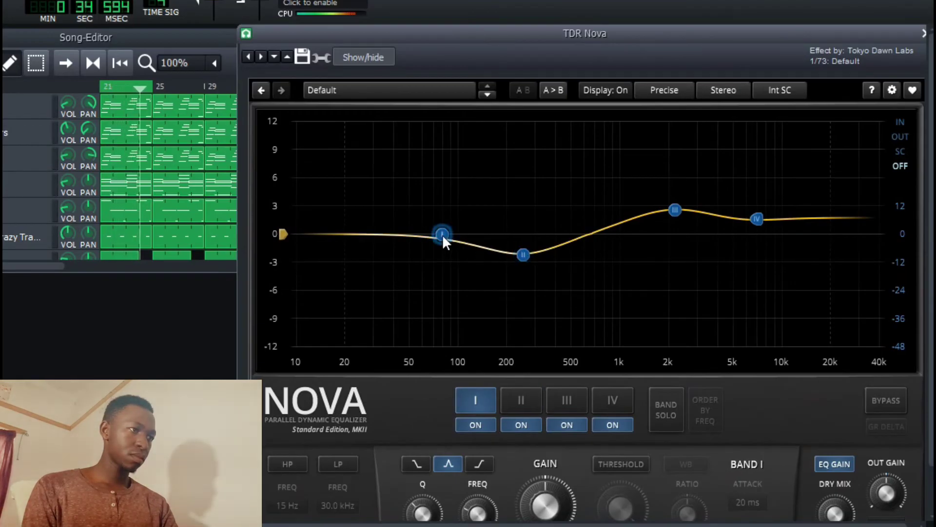
drag(443, 234, 443, 225)
click(525, 254)
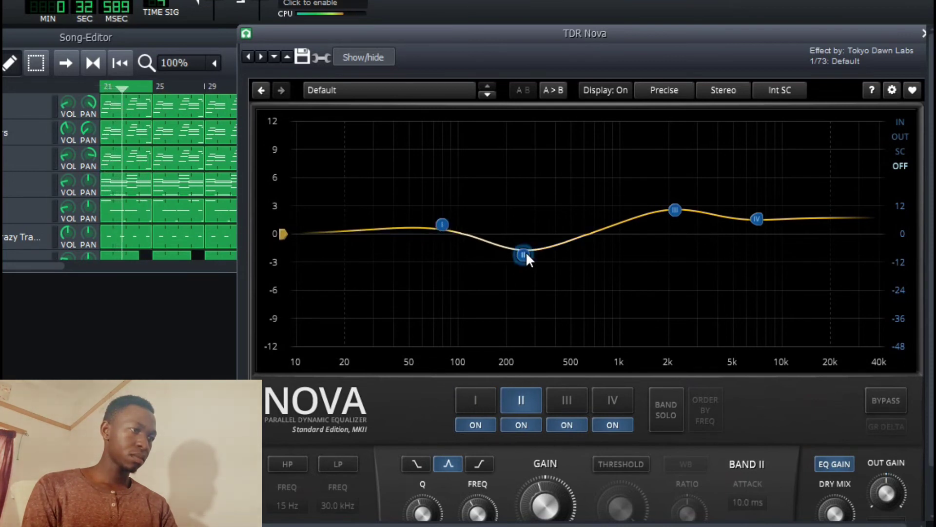
drag(529, 253, 533, 247)
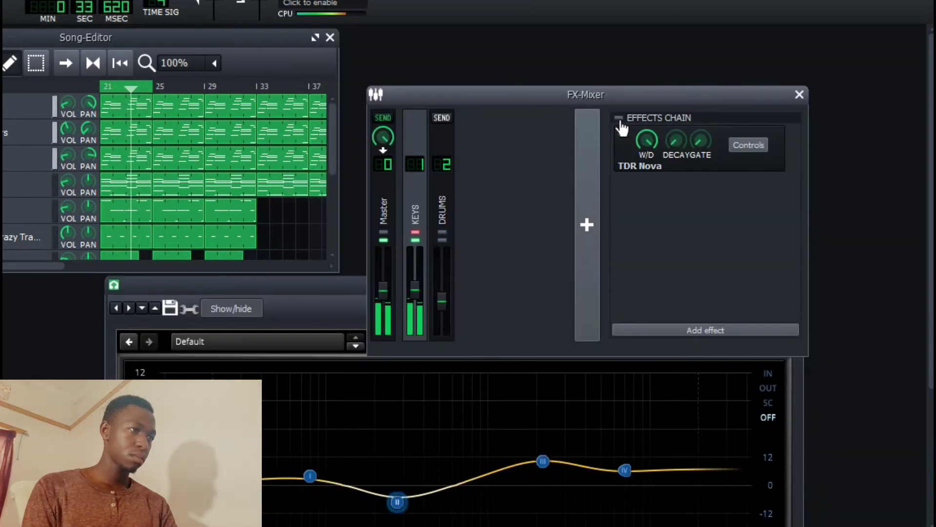
Bypass and re-enable the KEYS effects chain to compare the EQ, then close the Equalizer.
click(619, 119)
click(620, 120)
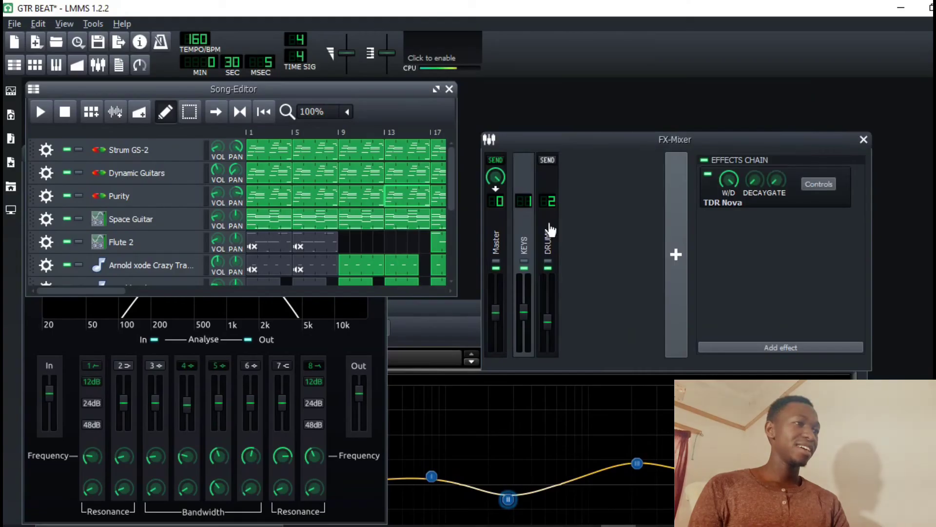
click(549, 234)
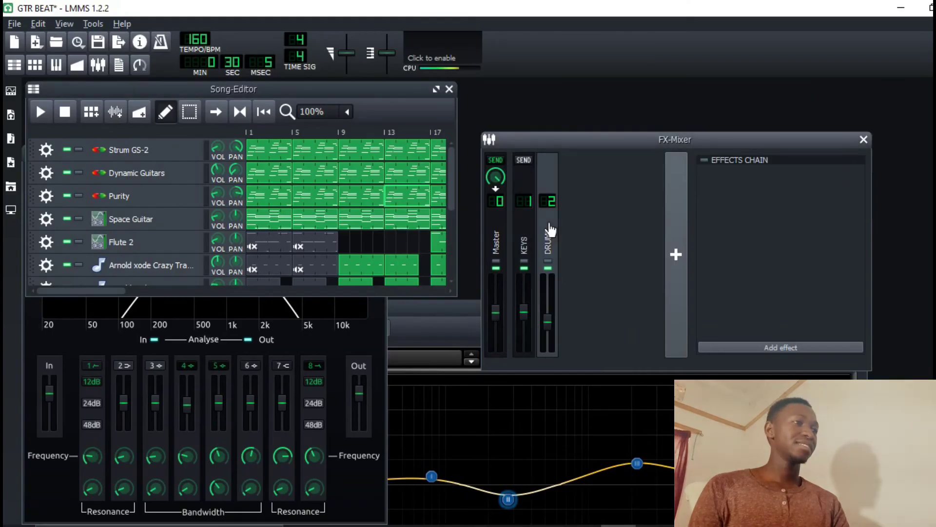
click(376, 337)
click(379, 152)
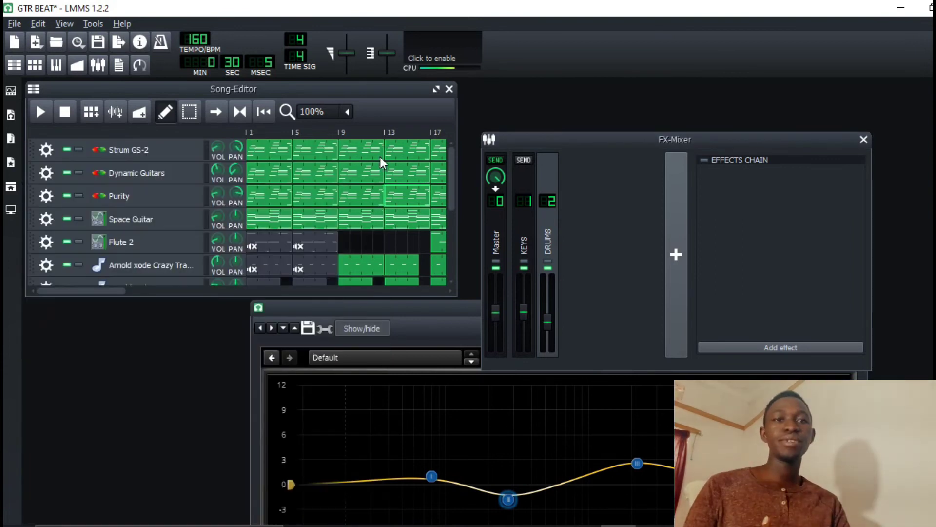
While the song plays, raise the KEYS fader to about 1.13 dBFS, then stop playback.
click(70, 115)
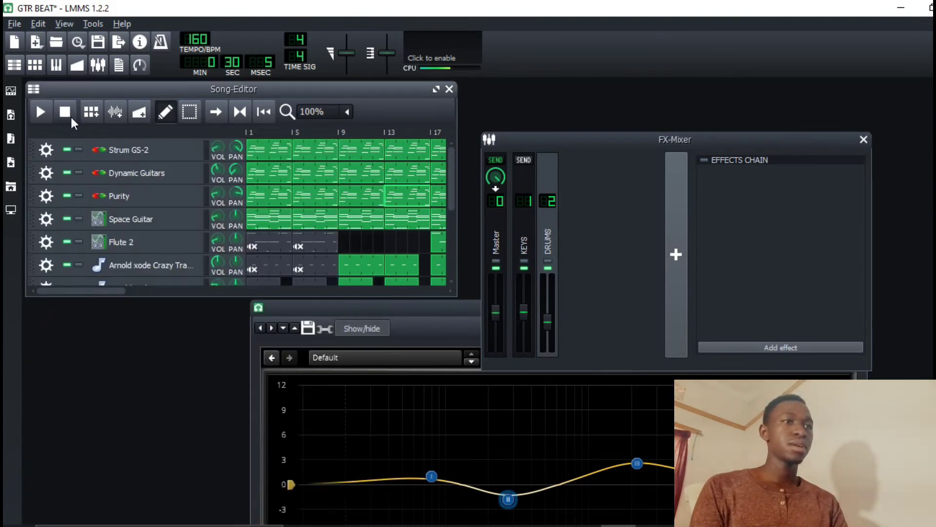
click(43, 104)
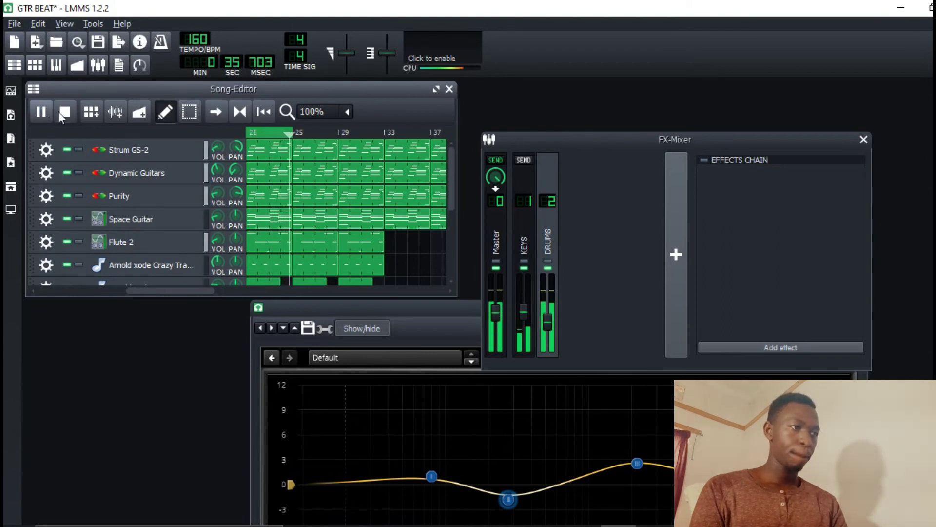
click(525, 314)
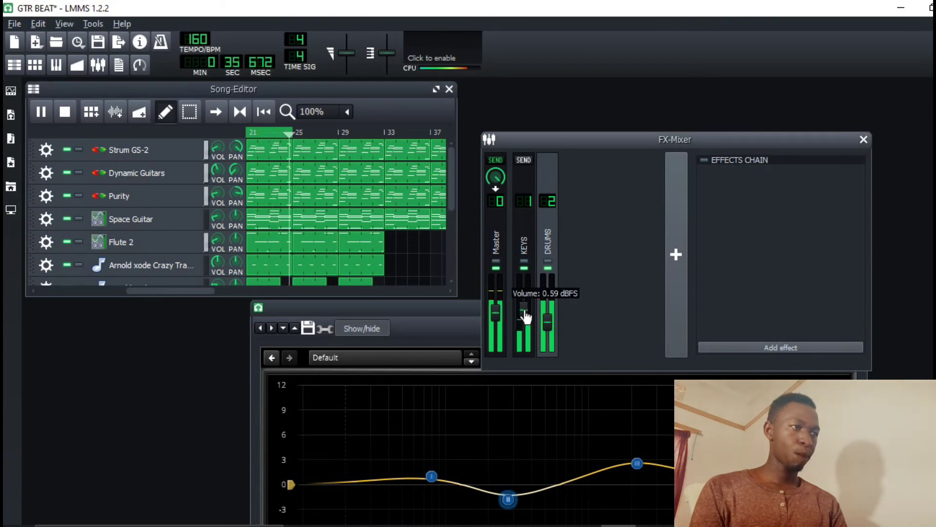
drag(525, 317, 525, 315)
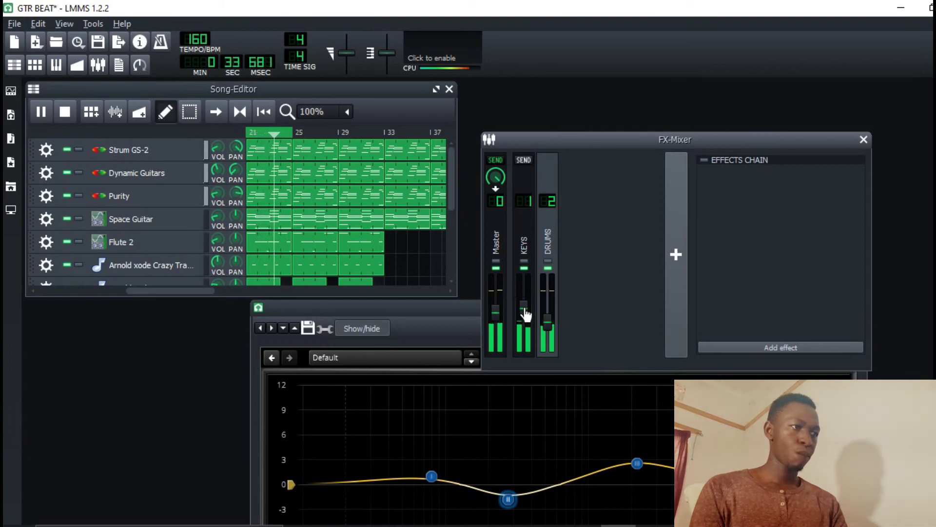
drag(525, 315, 526, 314)
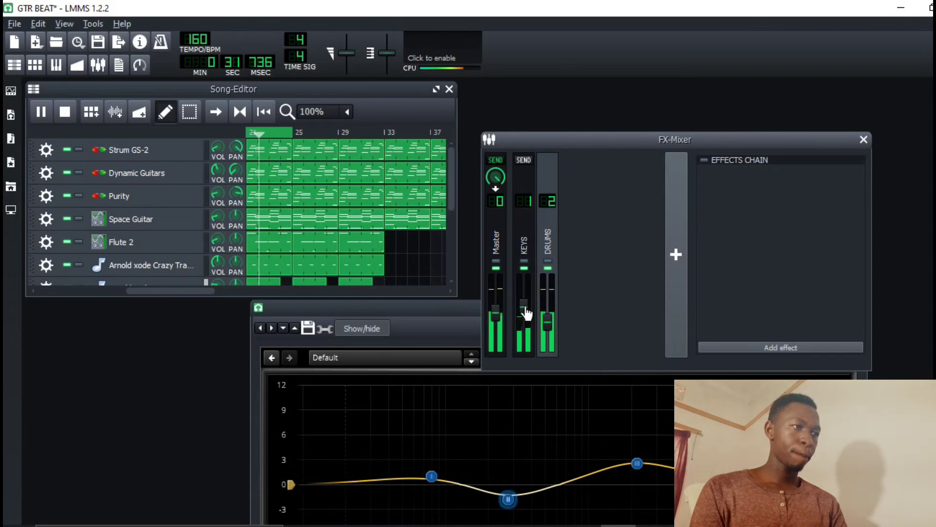
click(65, 112)
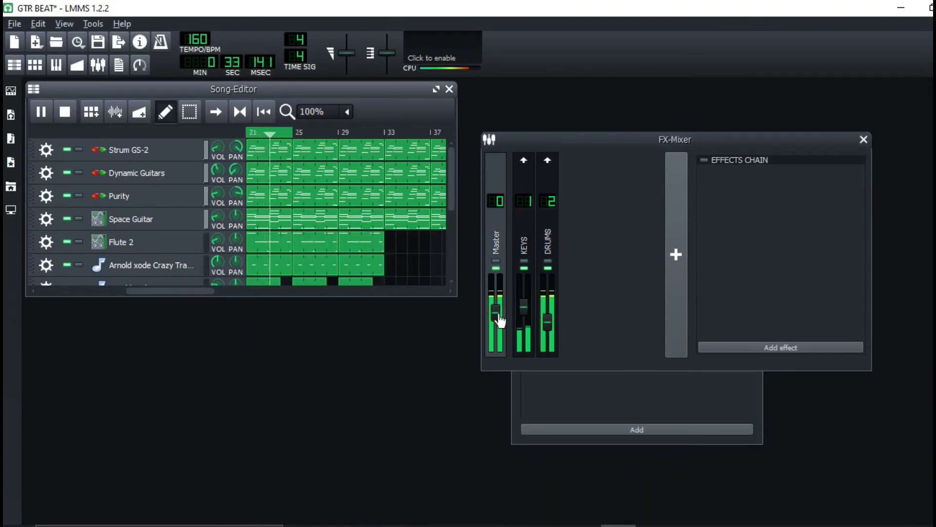
Lower the Master fader in steps to about -6.23 dBFS and play the song back to check.
click(500, 320)
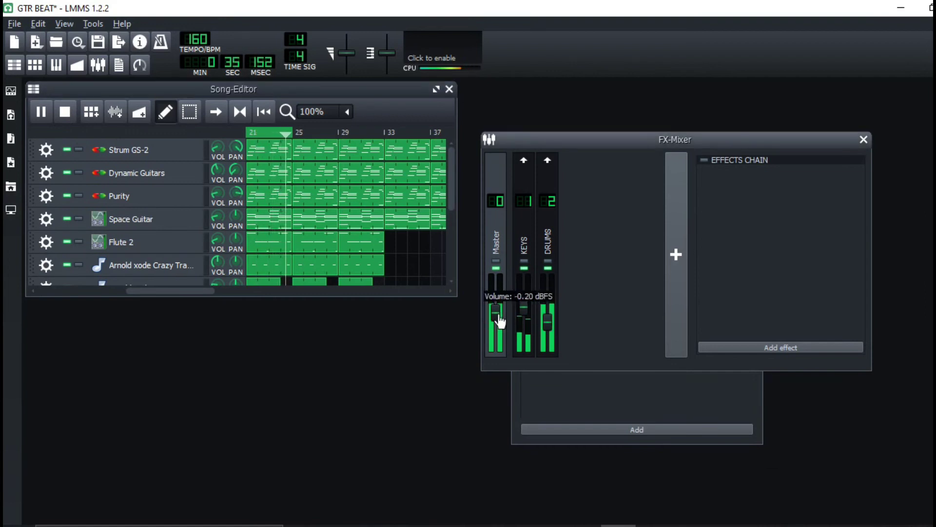
drag(500, 320, 501, 323)
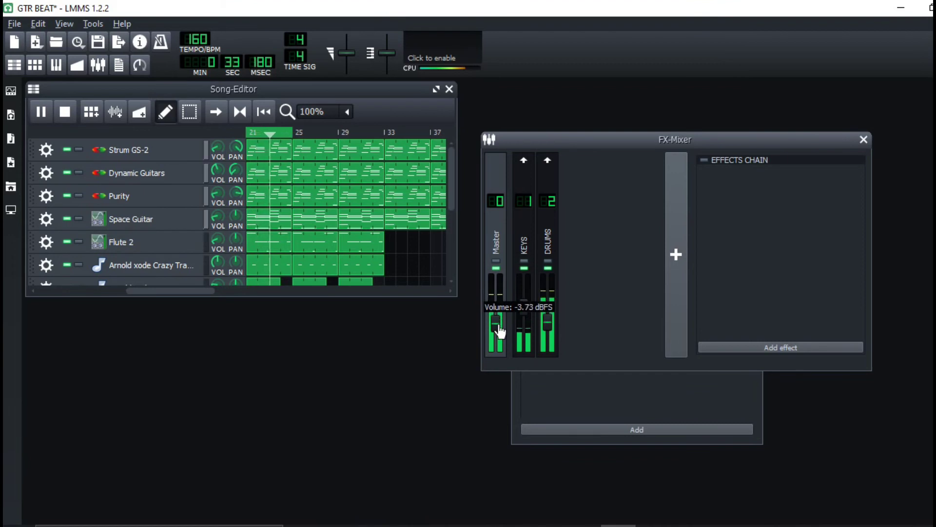
drag(499, 334, 499, 336)
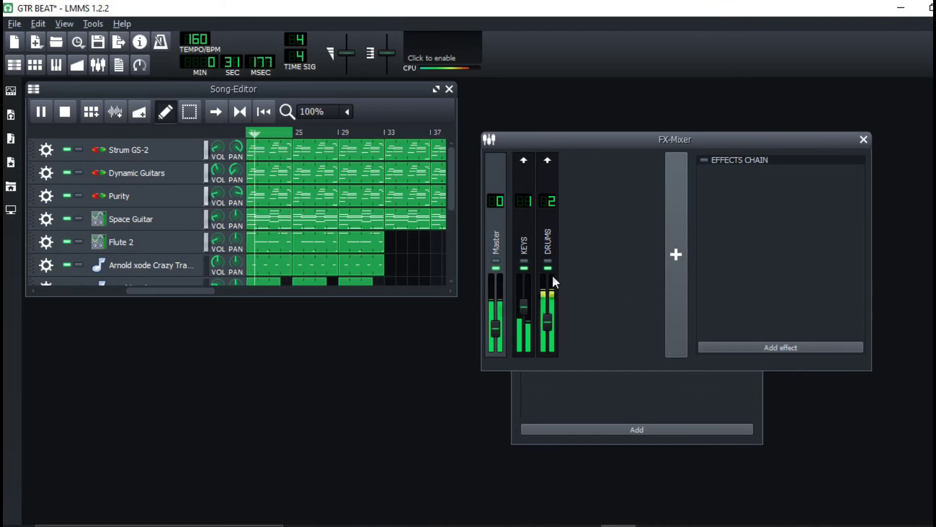
drag(500, 340, 499, 343)
key(space)
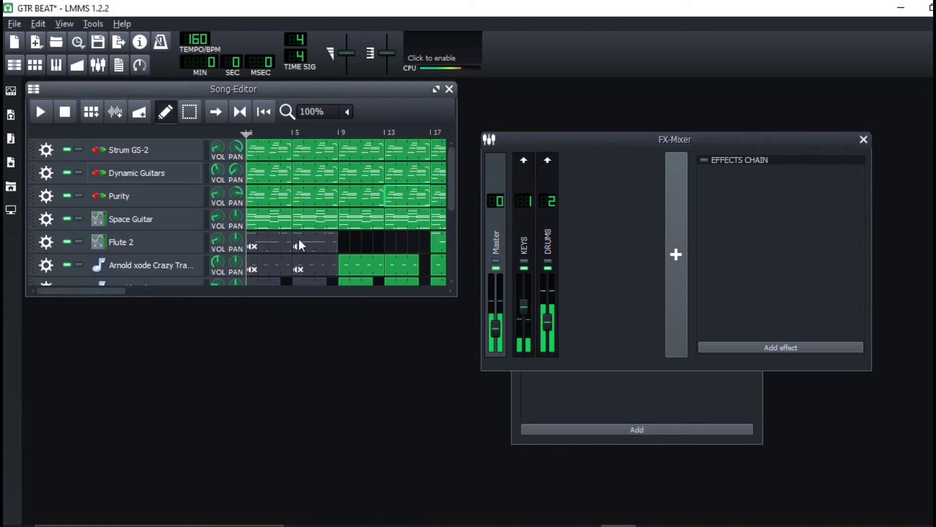
click(497, 329)
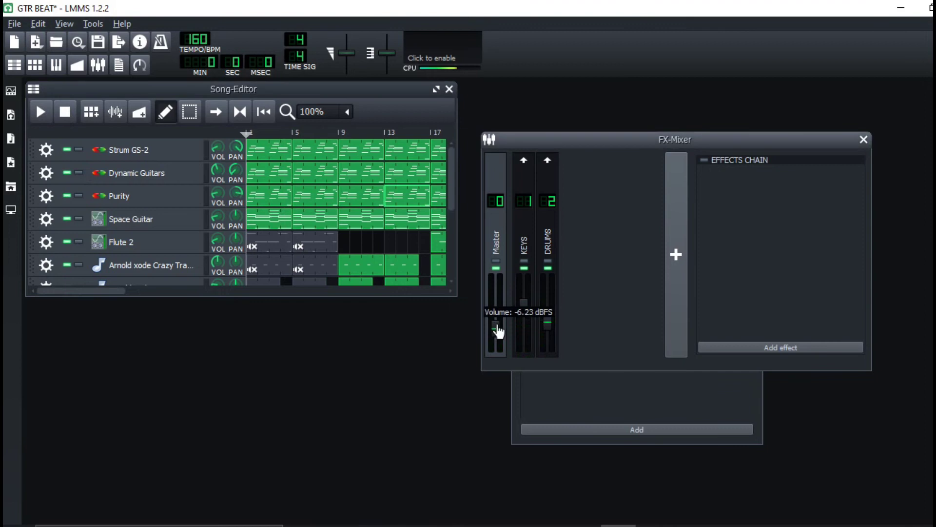
click(40, 112)
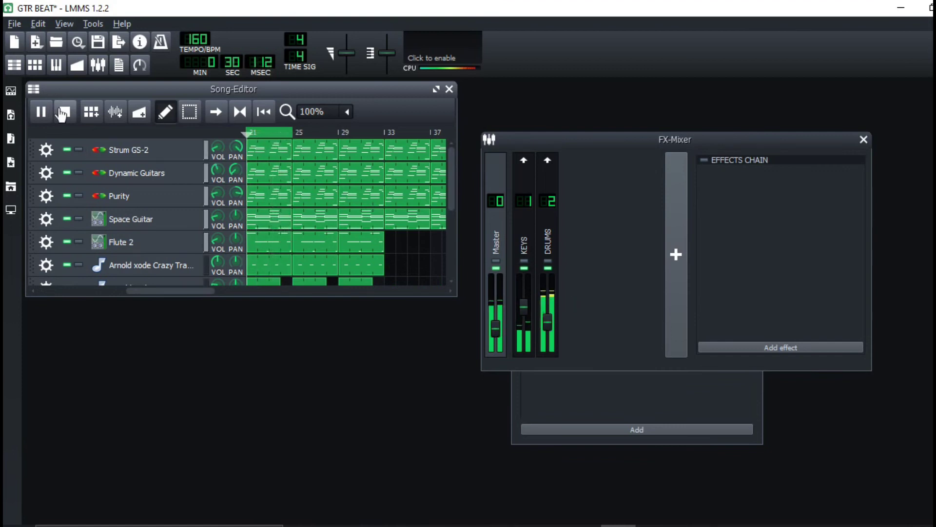
key(space)
Add TDR Molotok to the DRUMS channel's effects chain and start song playback.
click(545, 229)
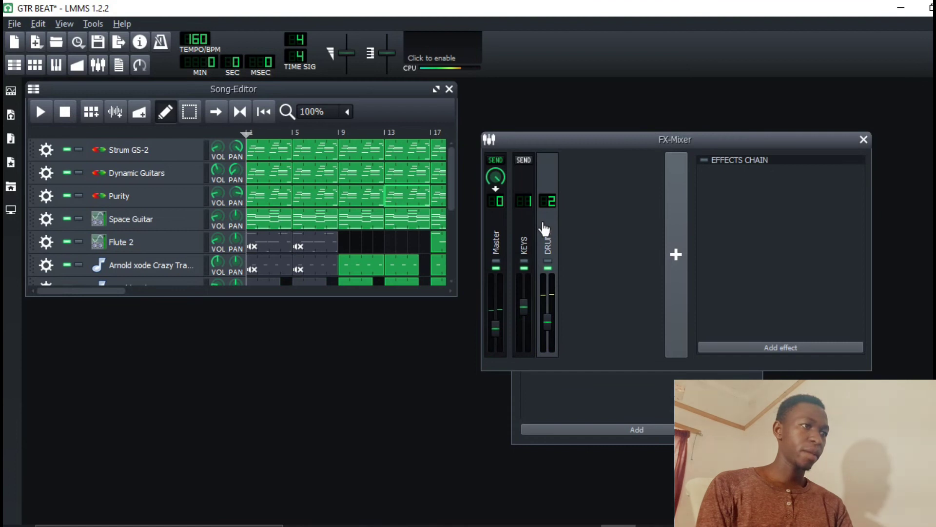
click(730, 347)
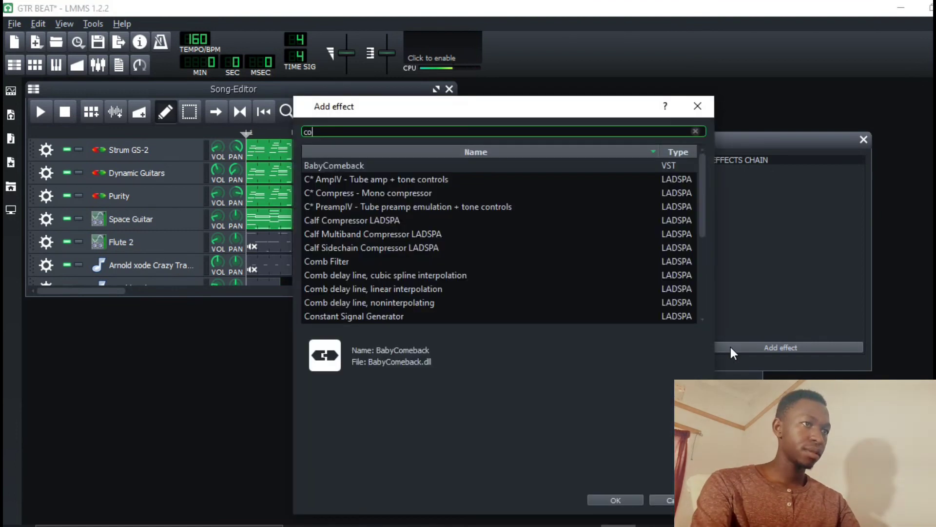
text(tdr)
double_click(349, 179)
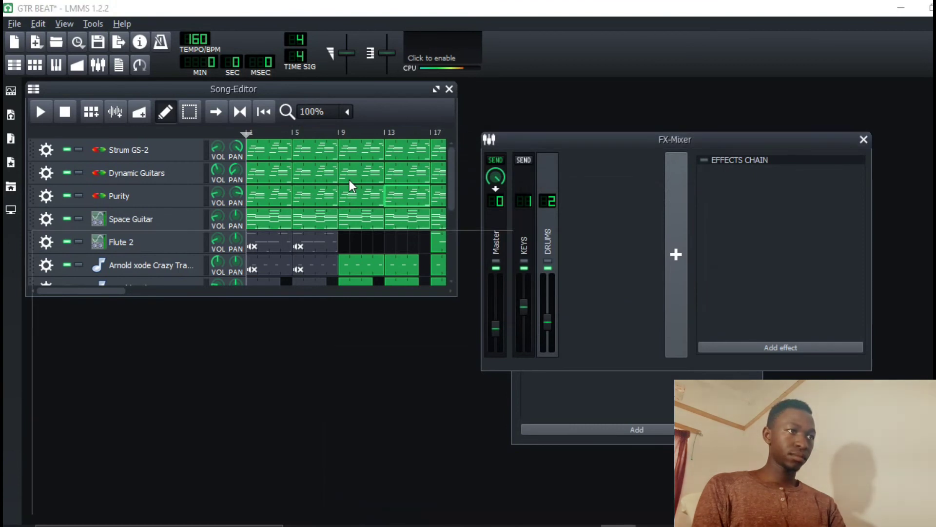
click(36, 111)
click(36, 111)
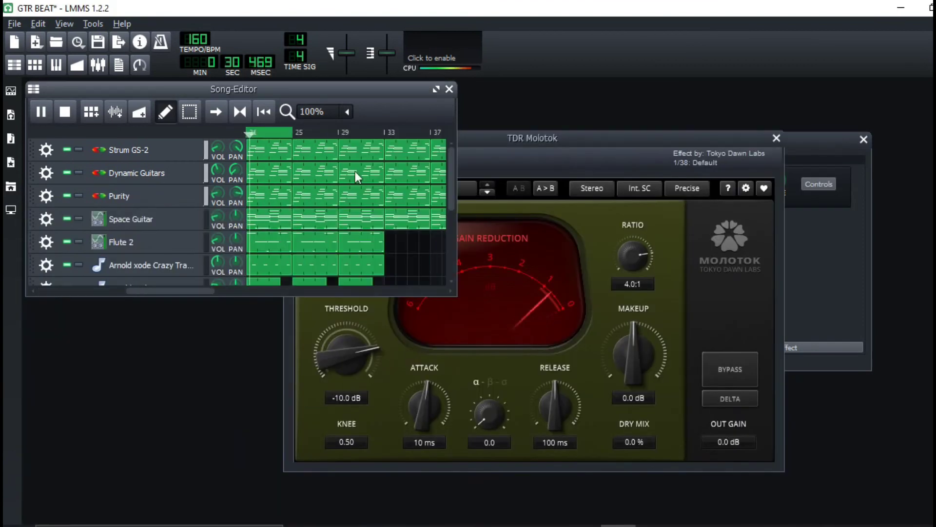
Set Molotok's sidechain high-pass to 123 Hz, ratio 1.7:1, attack 4.9 ms, release 50 ms.
click(619, 150)
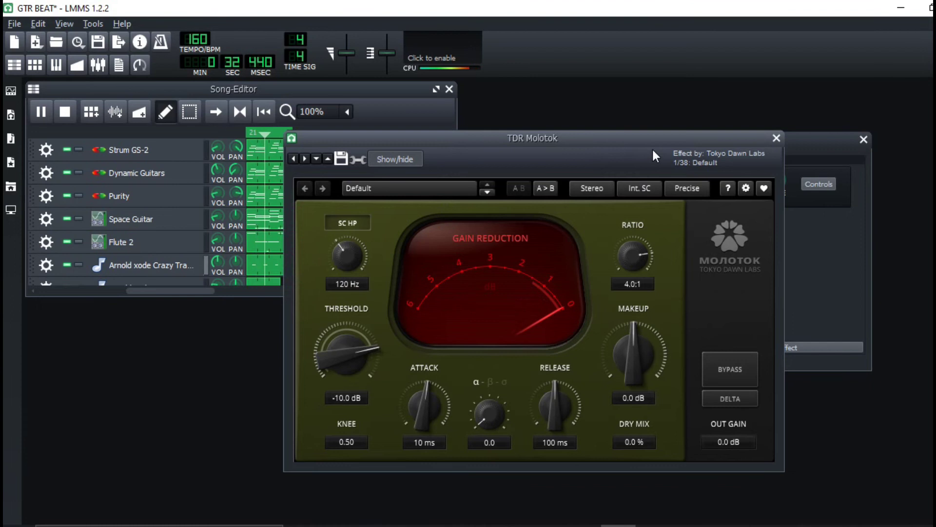
drag(631, 145, 662, 142)
mouse_move(375, 242)
mouse_down()
mouse_move(376, 250)
mouse_move(377, 241)
mouse_up()
scroll(667, 244, down, 3)
scroll(667, 255, down, 1)
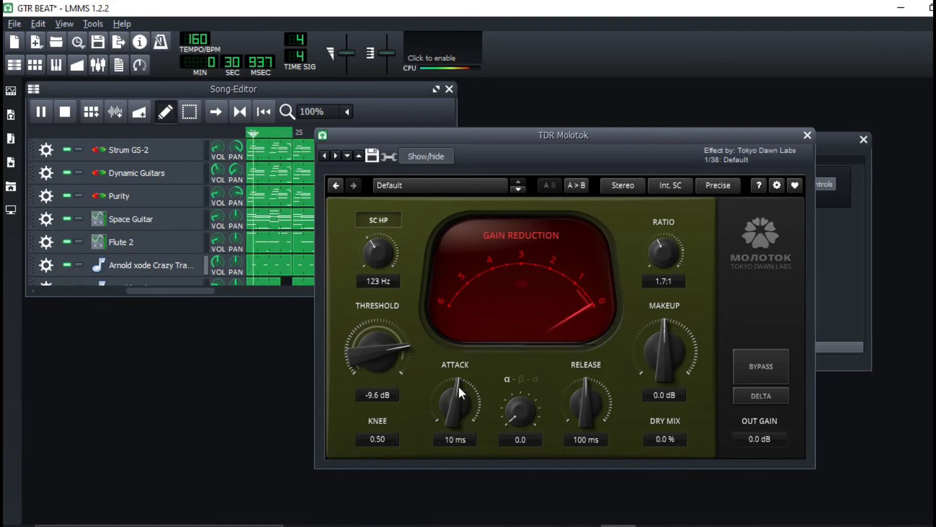
drag(458, 384, 455, 429)
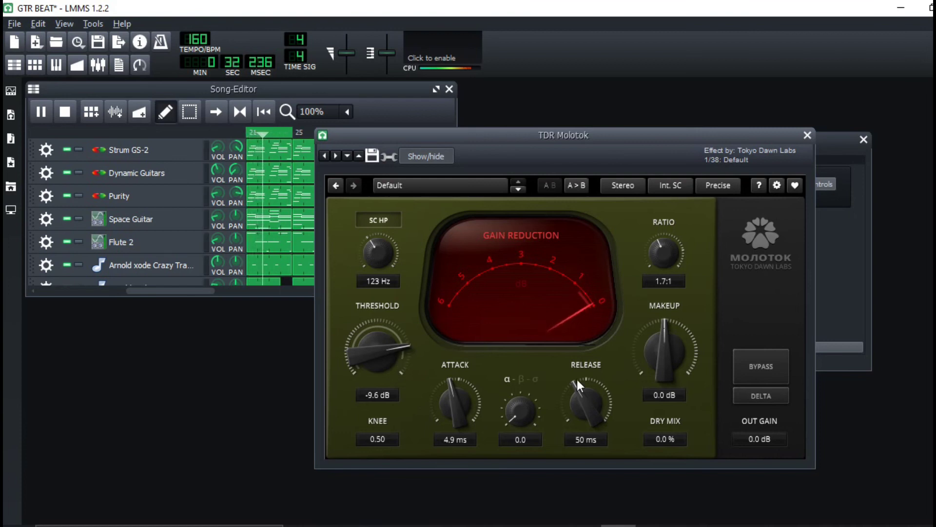
Toggle Molotok's Bypass repeatedly to compare the drums with and without compression.
click(761, 365)
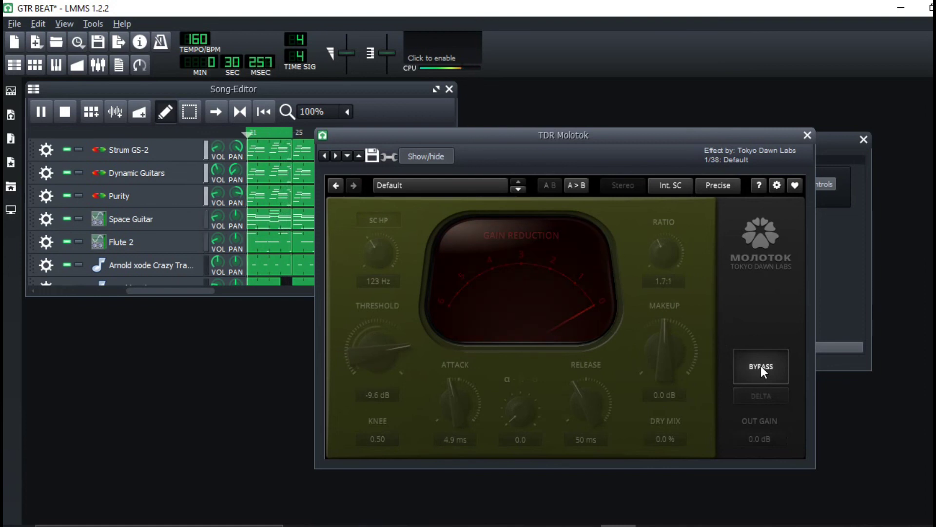
click(761, 365)
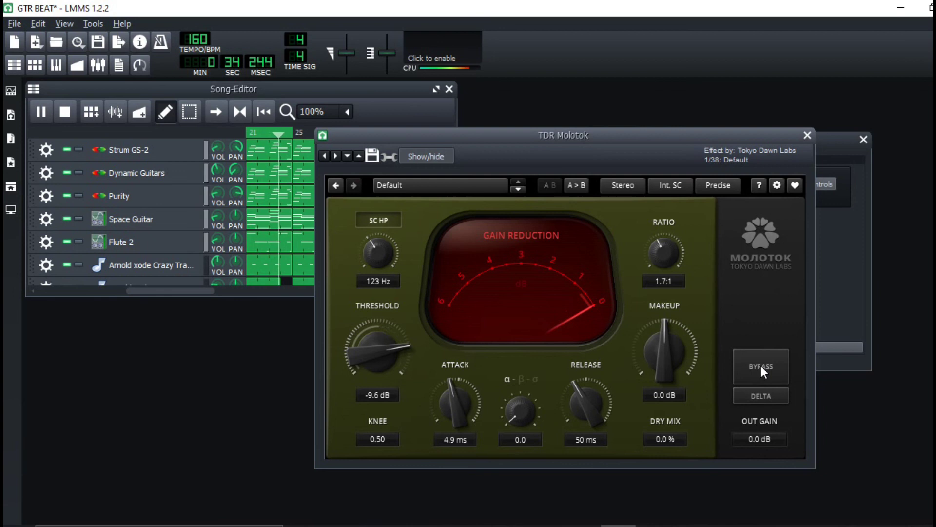
click(761, 366)
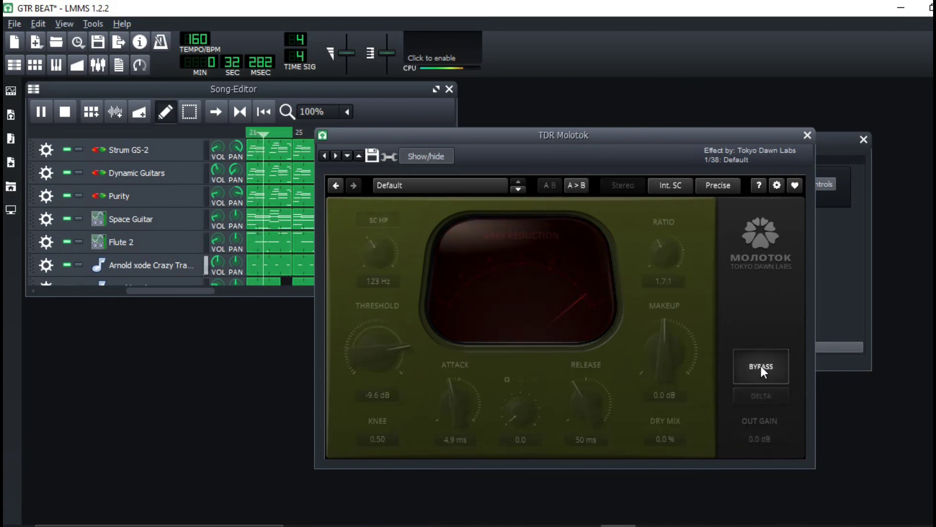
click(761, 365)
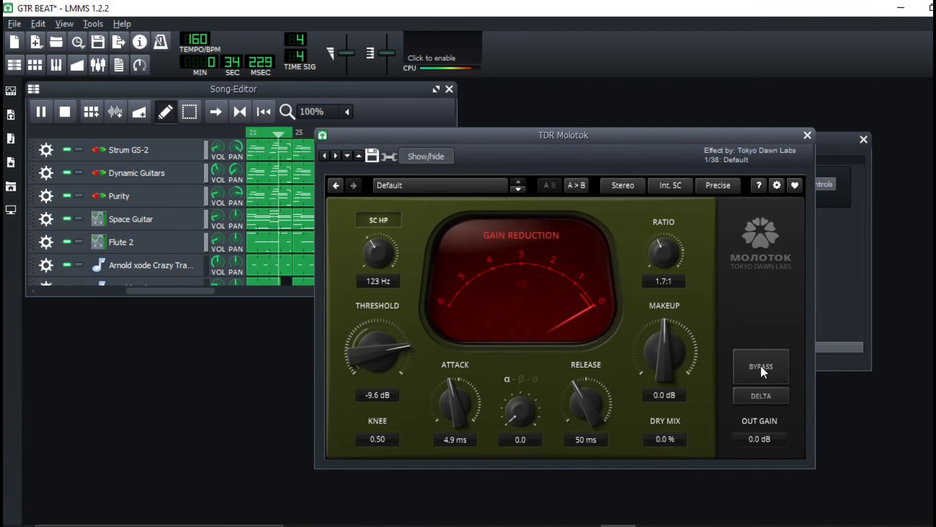
click(761, 366)
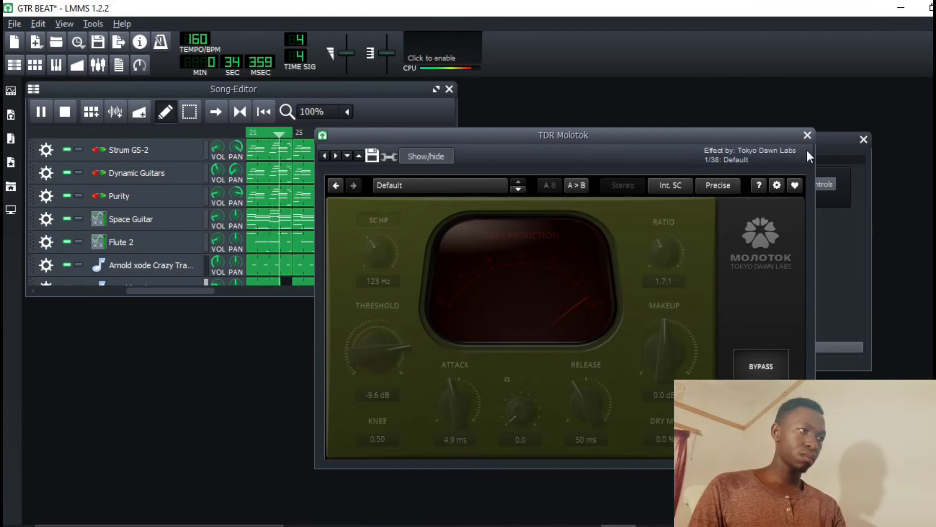
Close Molotok, switch off the DRUMS effects chain, select KEYS, stop playback and maximize the Song-Editor.
click(807, 136)
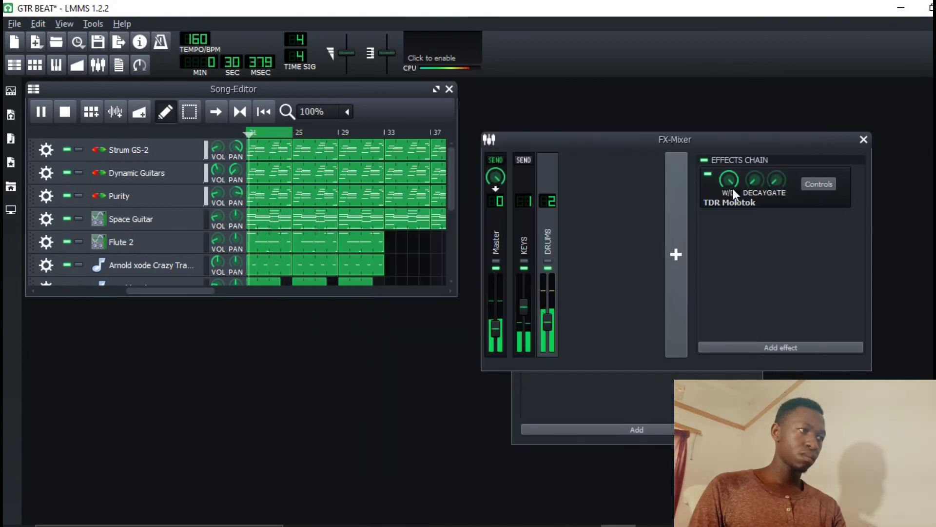
click(704, 160)
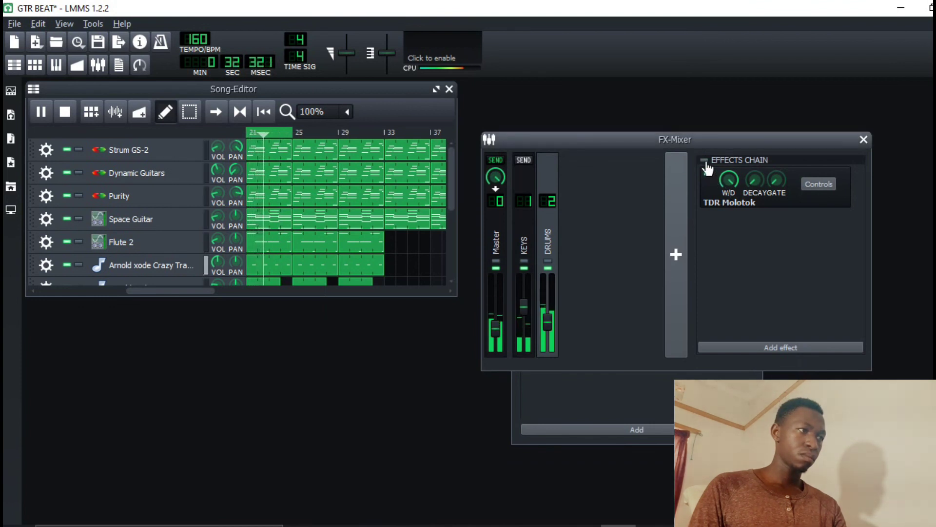
click(530, 222)
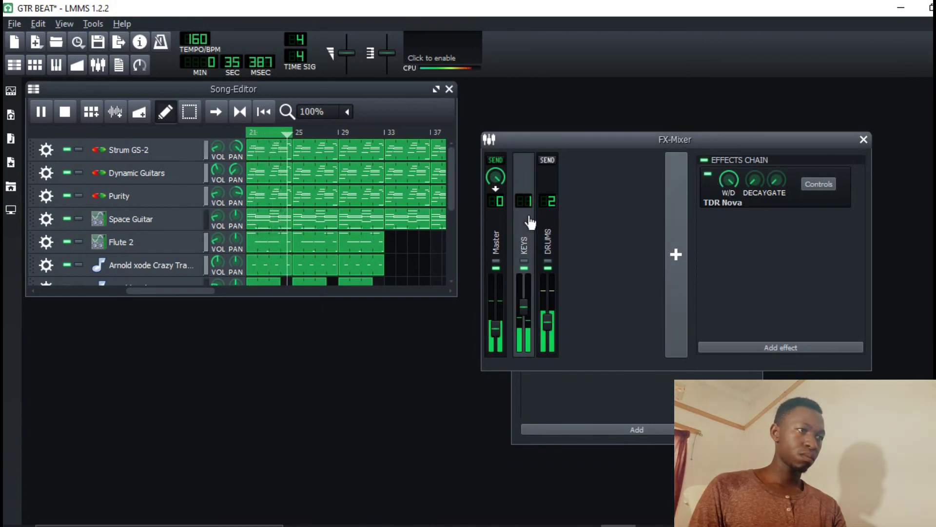
click(62, 109)
click(436, 88)
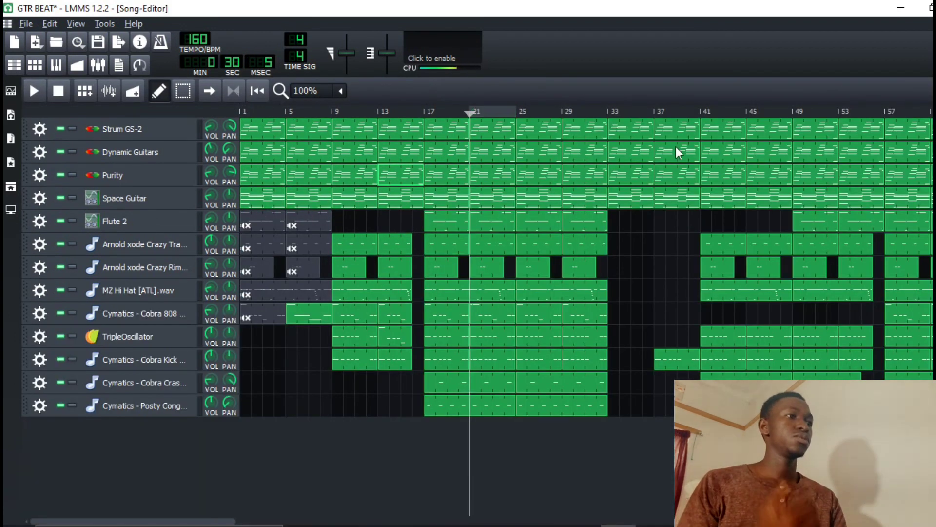
click(26, 23)
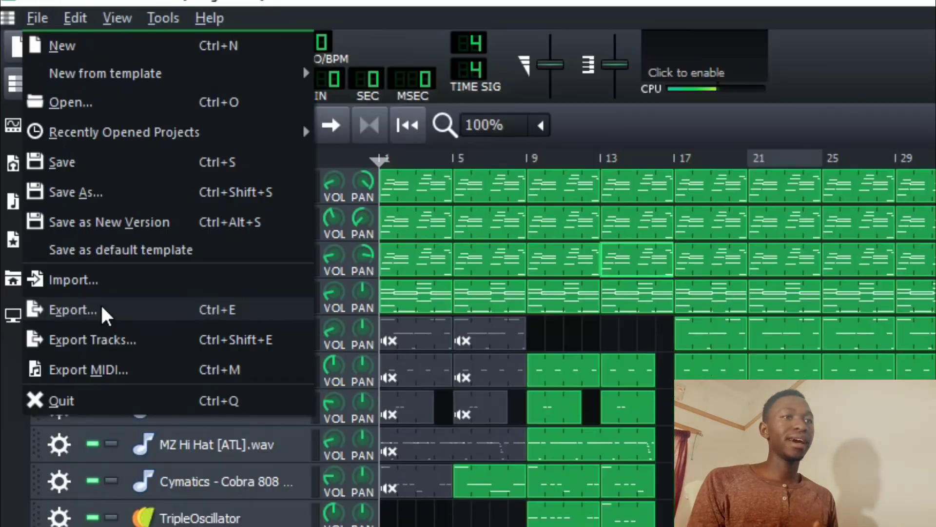
Export the project as the WAV file GTR BEAT.wav in the lmms projects folder.
click(100, 303)
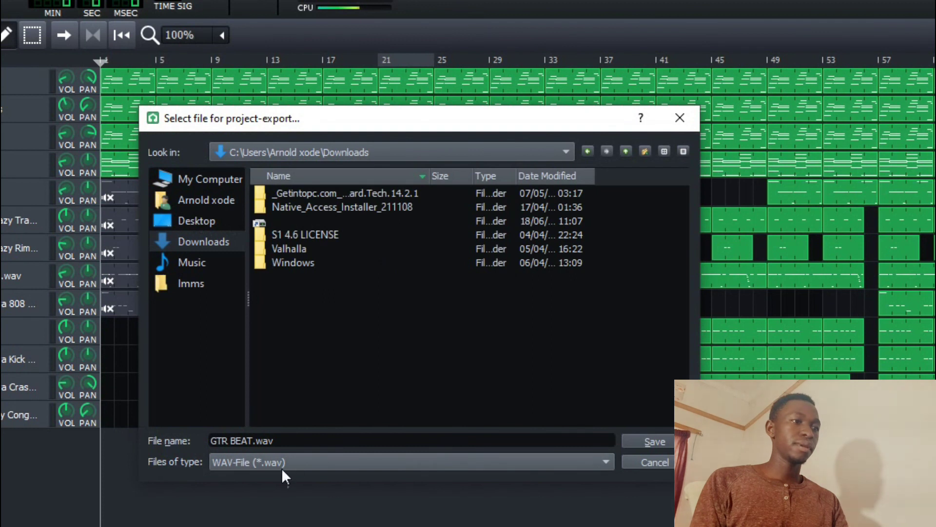
click(290, 441)
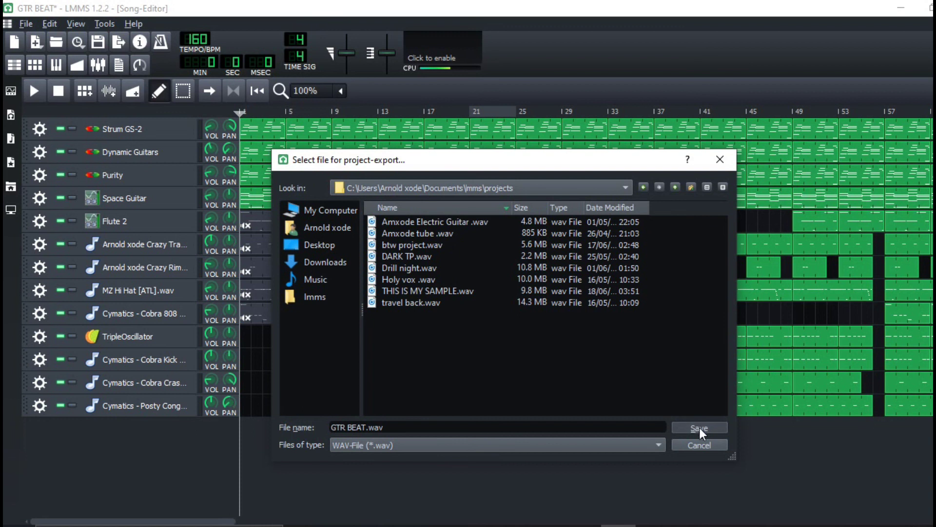
click(700, 429)
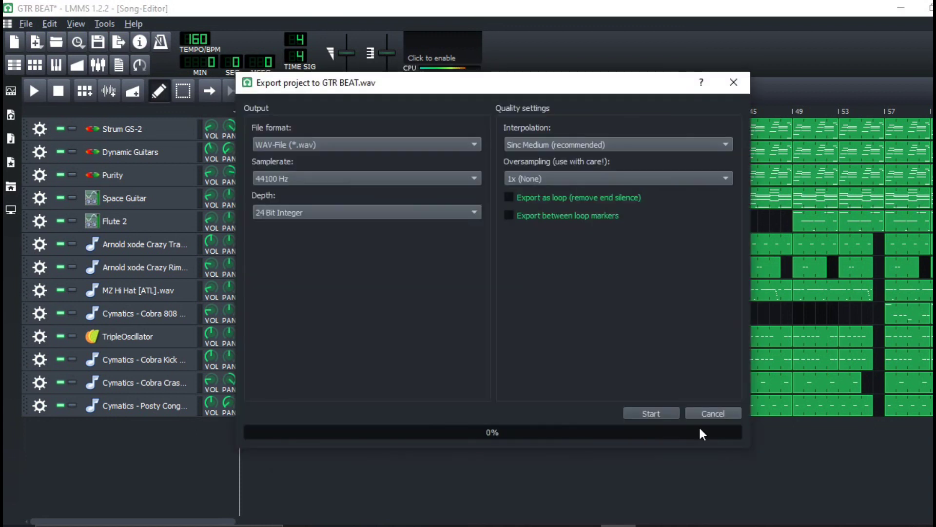
Start rendering GTR BEAT.wav as a 44100 Hz, 24 Bit Integer WAV.
click(651, 413)
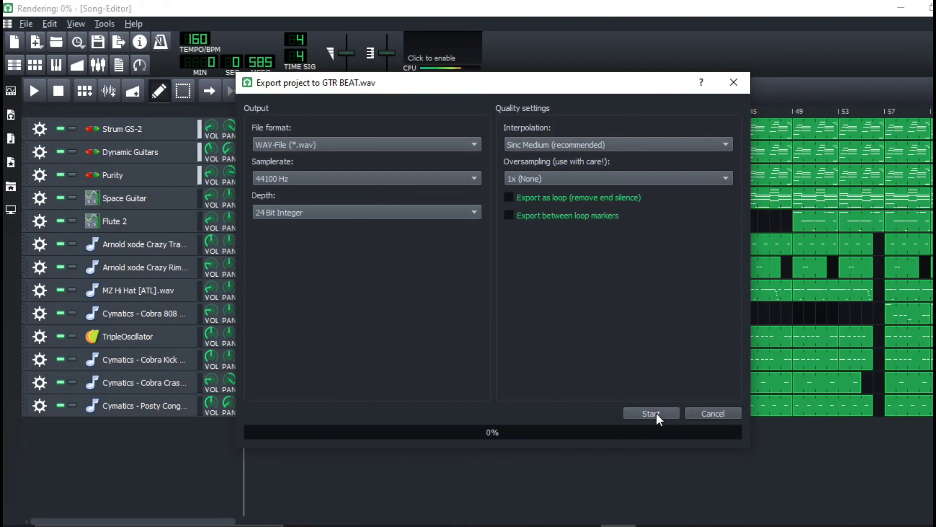